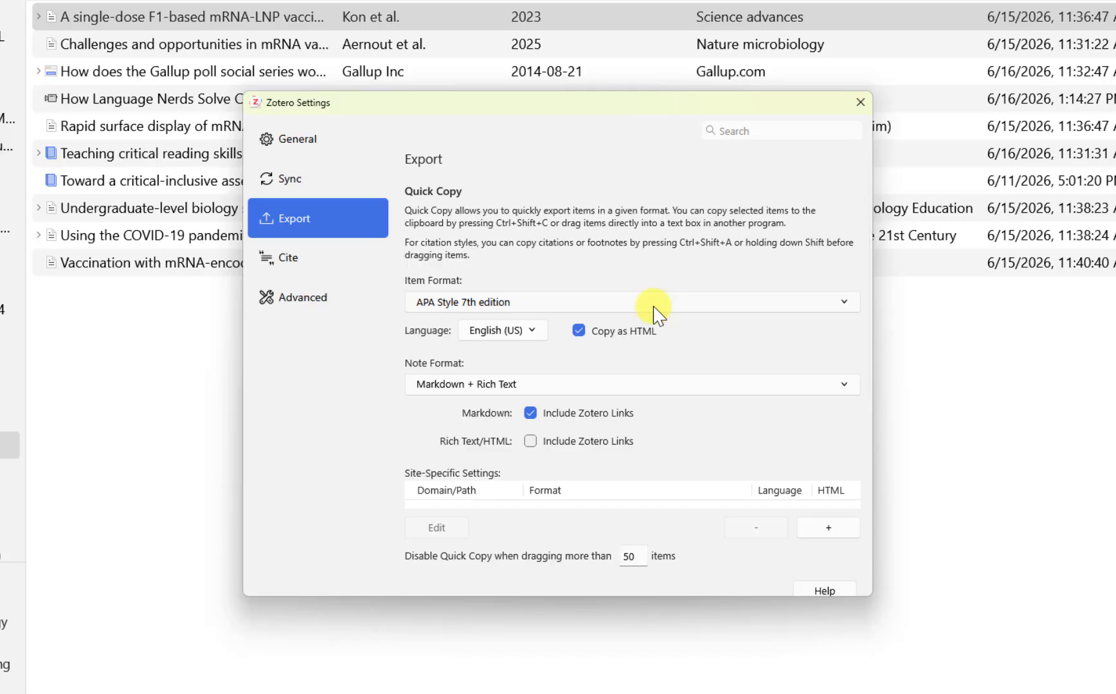
Confirm Quick Copy stays on APA Style 7th edition and English (US), then close Zotero Settings
{"action": "left_click", "coordinate": [675, 302]}
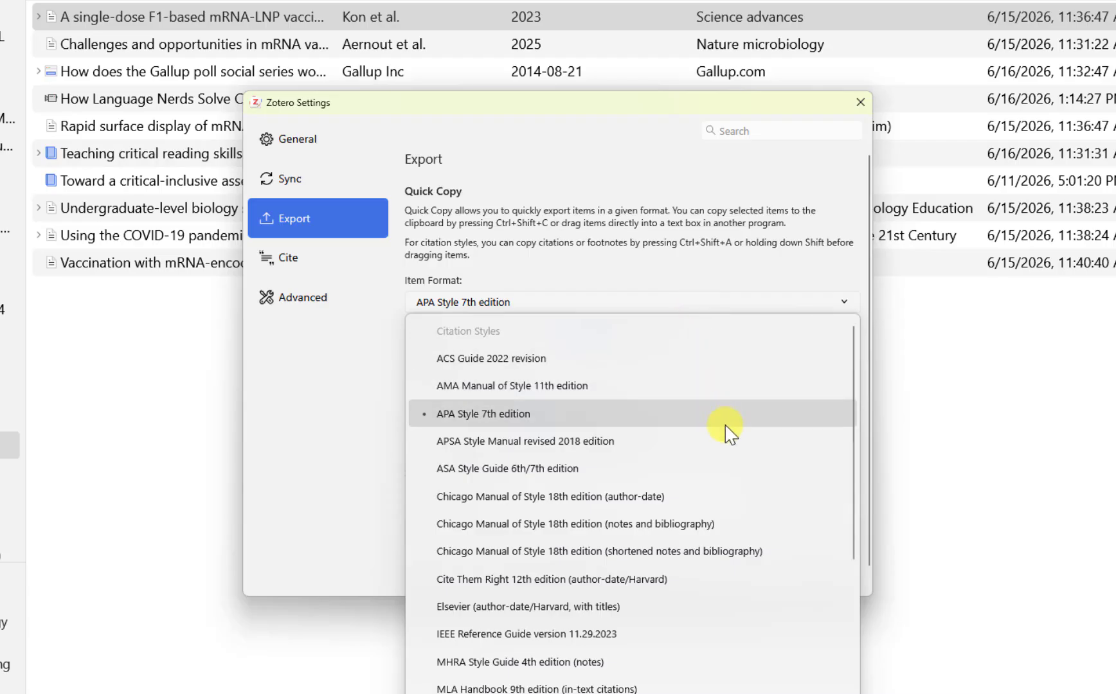
{"action": "scroll", "coordinate": [728, 434], "scroll_direction": "down", "scroll_amount": 5}
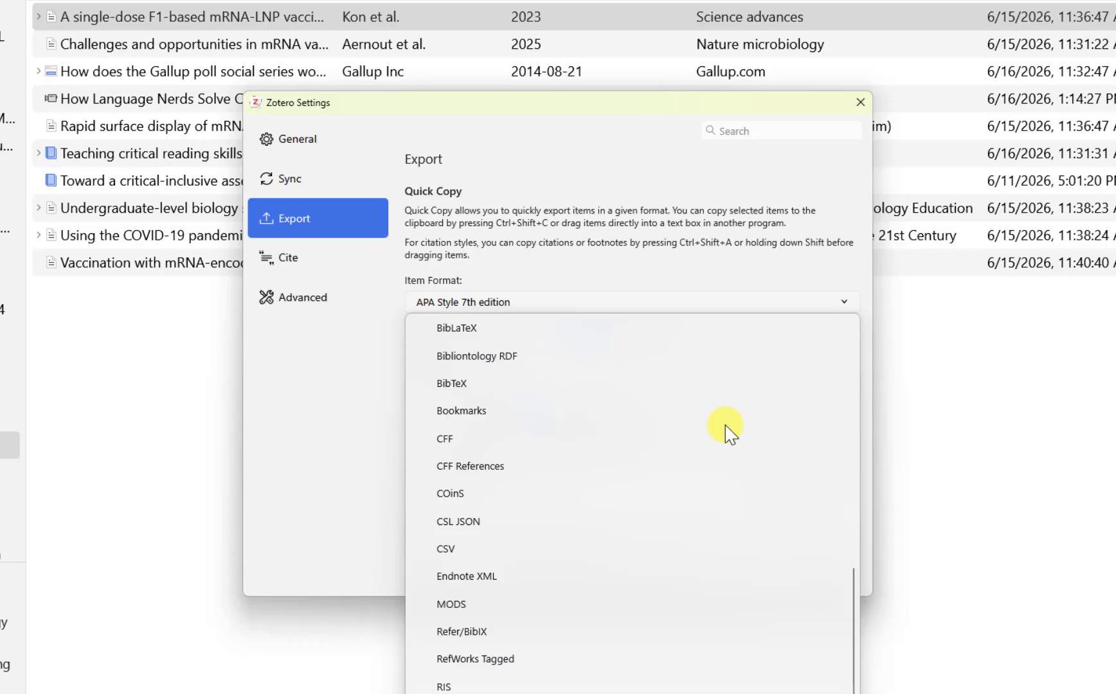
{"action": "scroll", "coordinate": [725, 426], "scroll_direction": "up", "scroll_amount": 5}
{"action": "left_click", "coordinate": [723, 280]}
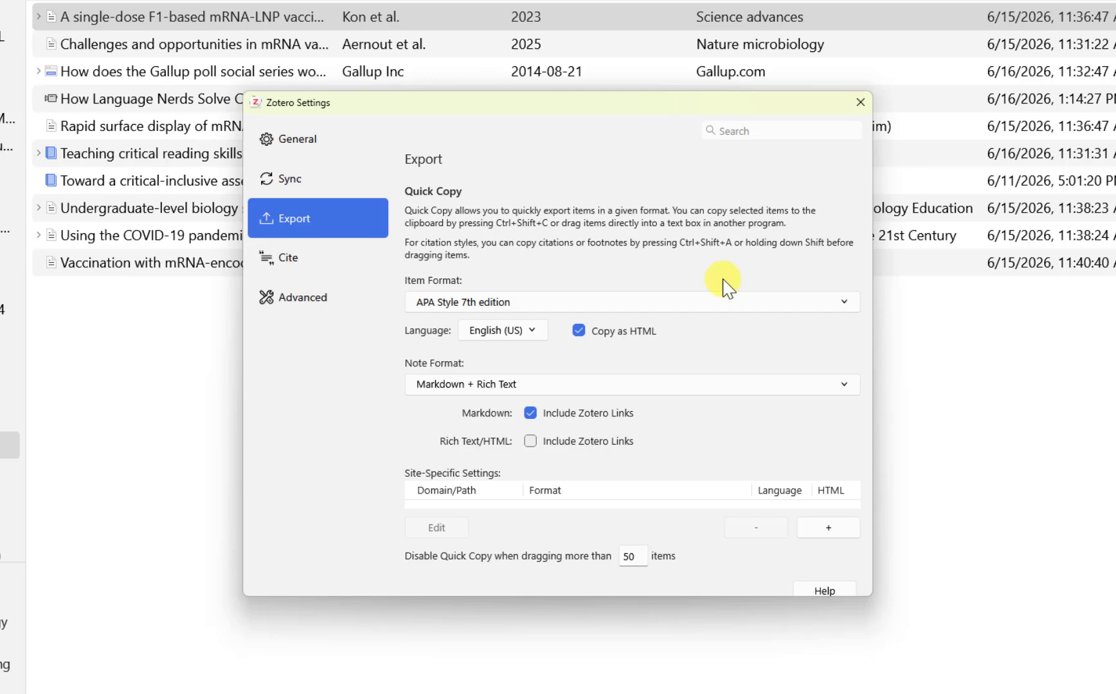
{"action": "scroll", "coordinate": [725, 288], "scroll_direction": "down", "scroll_amount": 1}
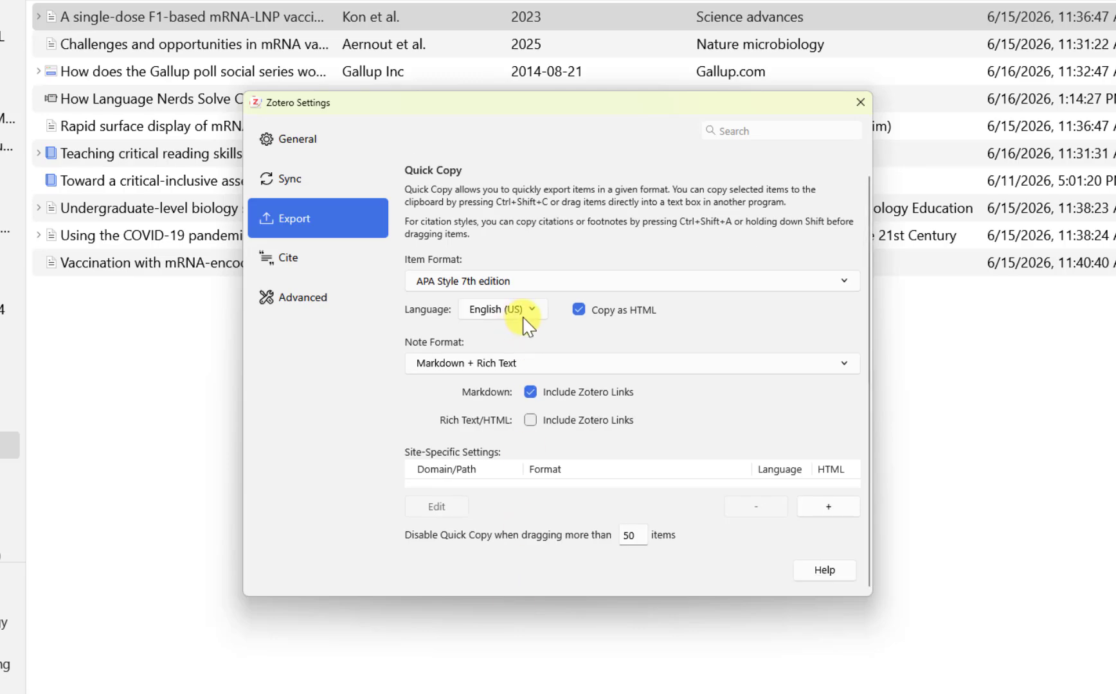
{"action": "left_click", "coordinate": [532, 310]}
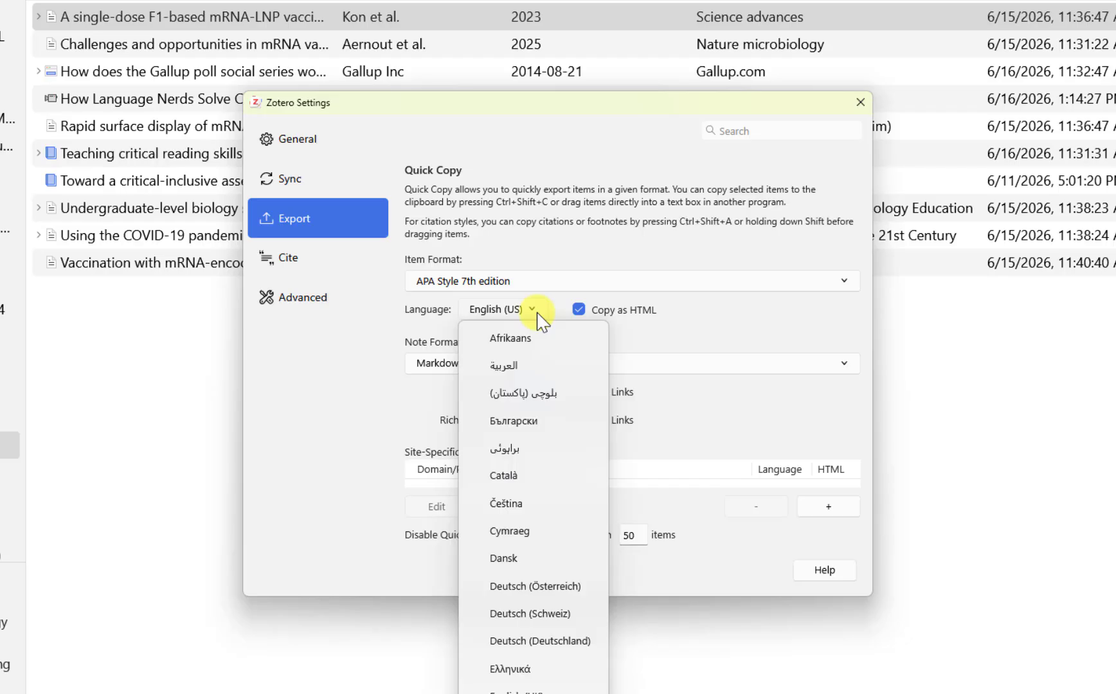
{"action": "left_click", "coordinate": [582, 310]}
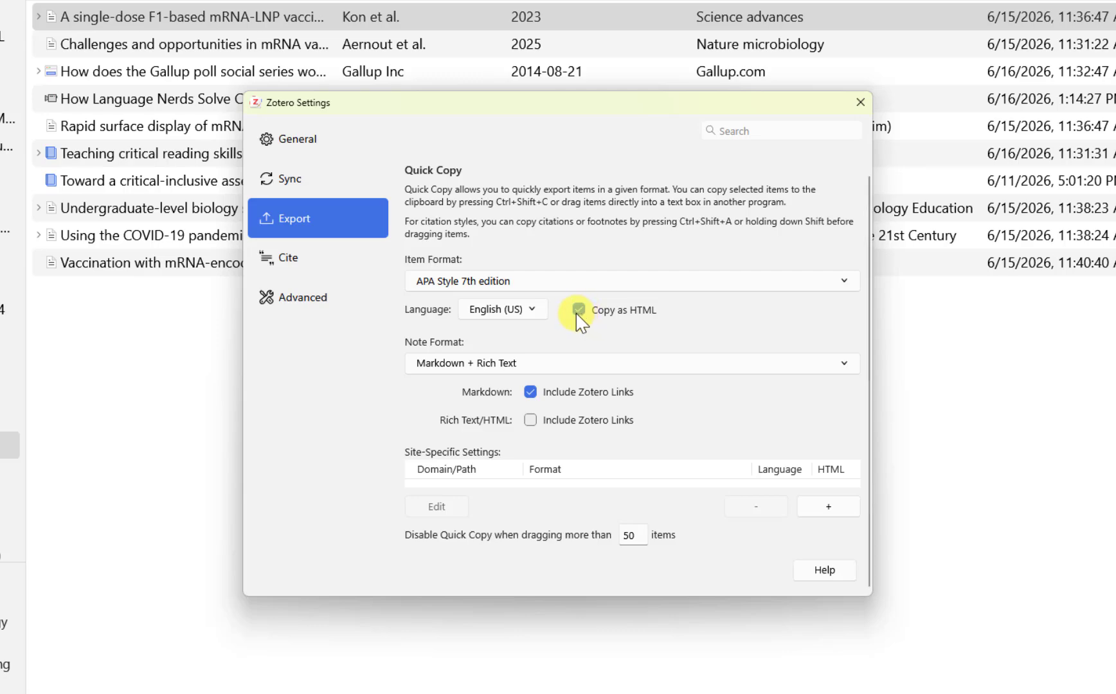
{"action": "left_click", "coordinate": [860, 102]}
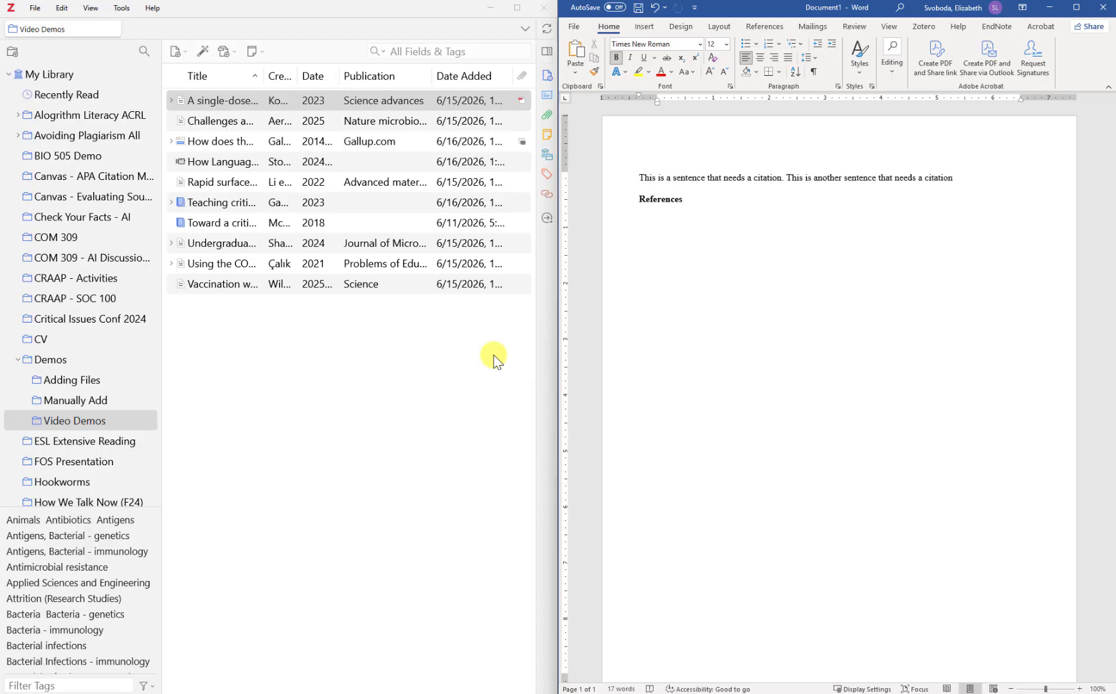
Drag the single-dose mRNA-LNP plague vaccine article's APA reference into the Word document
{"action": "left_click", "coordinate": [234, 143]}
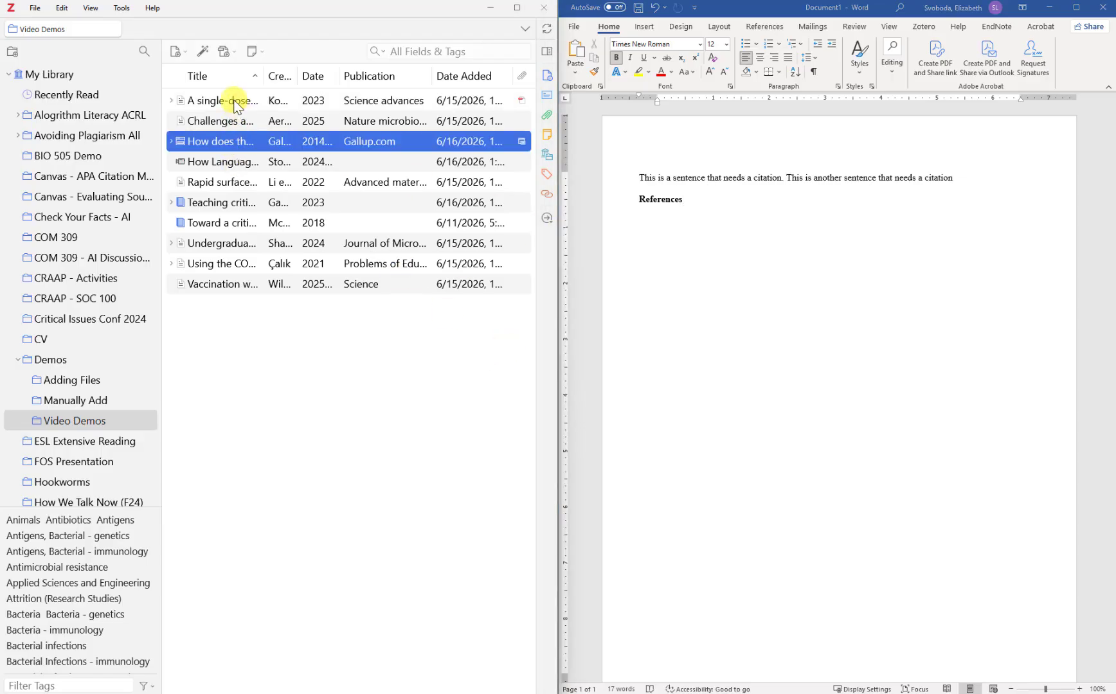
{"action": "left_click", "coordinate": [237, 105]}
{"action": "left_click_drag", "start_coordinate": [237, 104], "coordinate": [658, 227]}
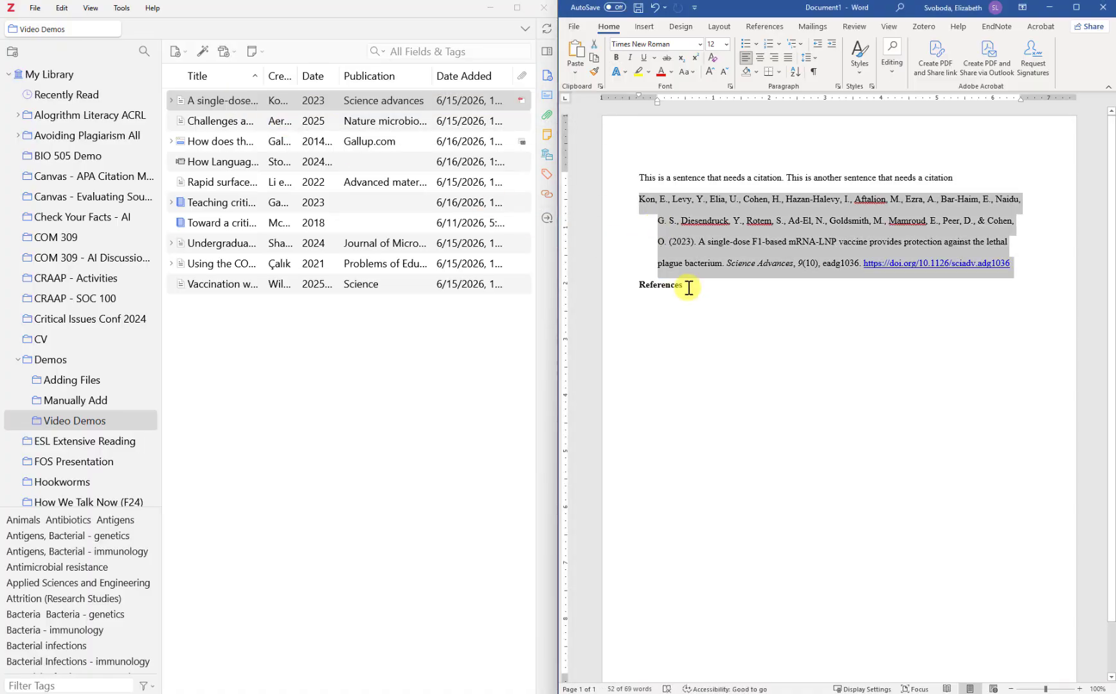
Move the References heading above the newly added vaccine reference
{"action": "left_click_drag", "start_coordinate": [682, 285], "coordinate": [642, 285]}
{"action": "key", "text": "ctrl+c"}
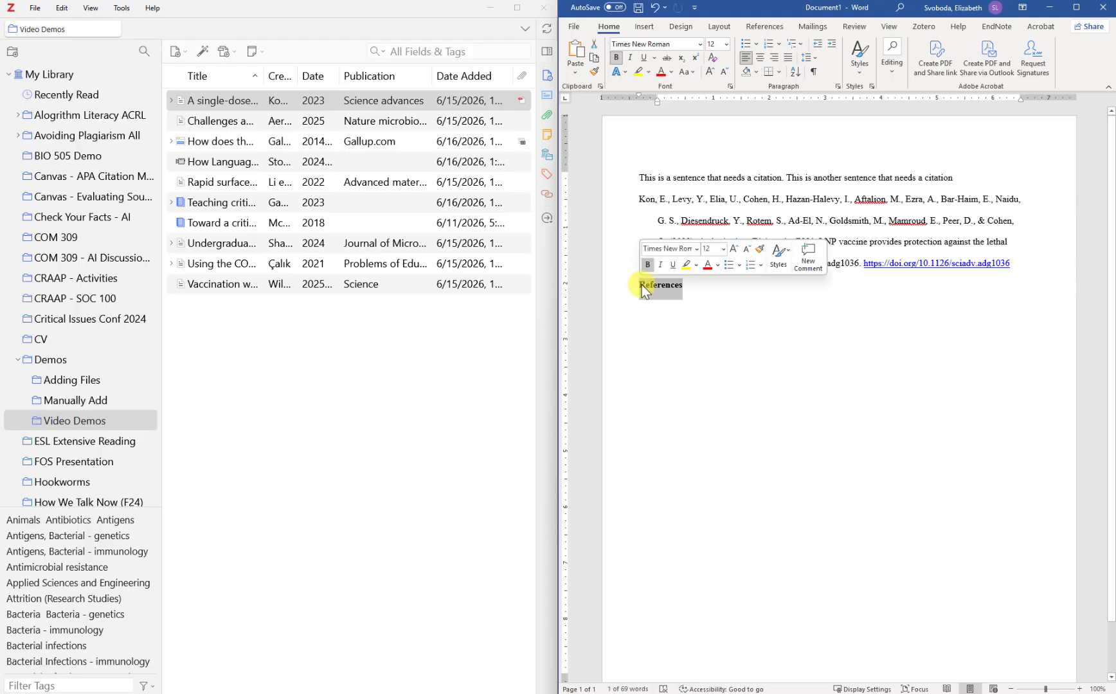
{"action": "right_click", "coordinate": [652, 285]}
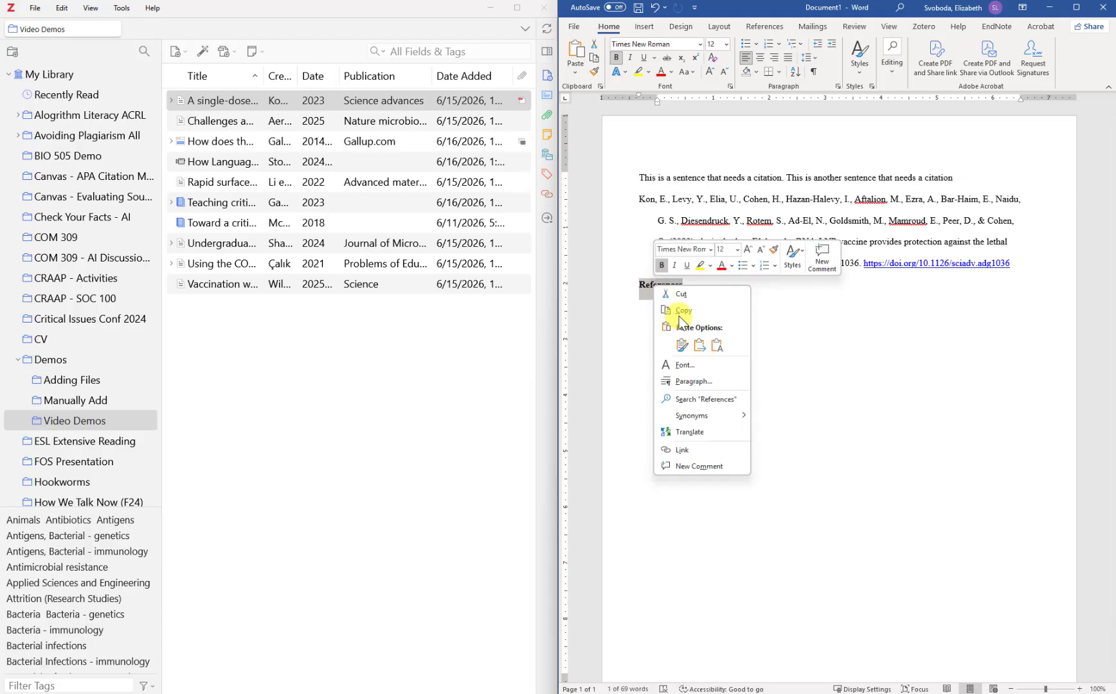
{"action": "left_click", "coordinate": [681, 295]}
{"action": "left_click", "coordinate": [642, 198]}
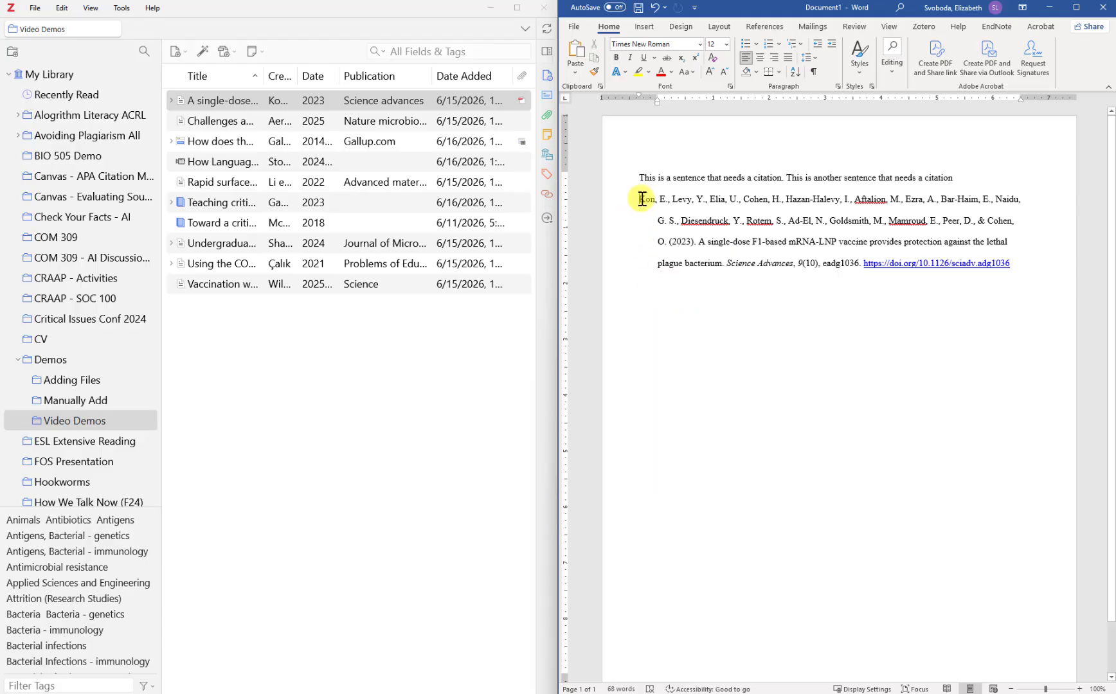
{"action": "key", "text": "ctrl+v"}
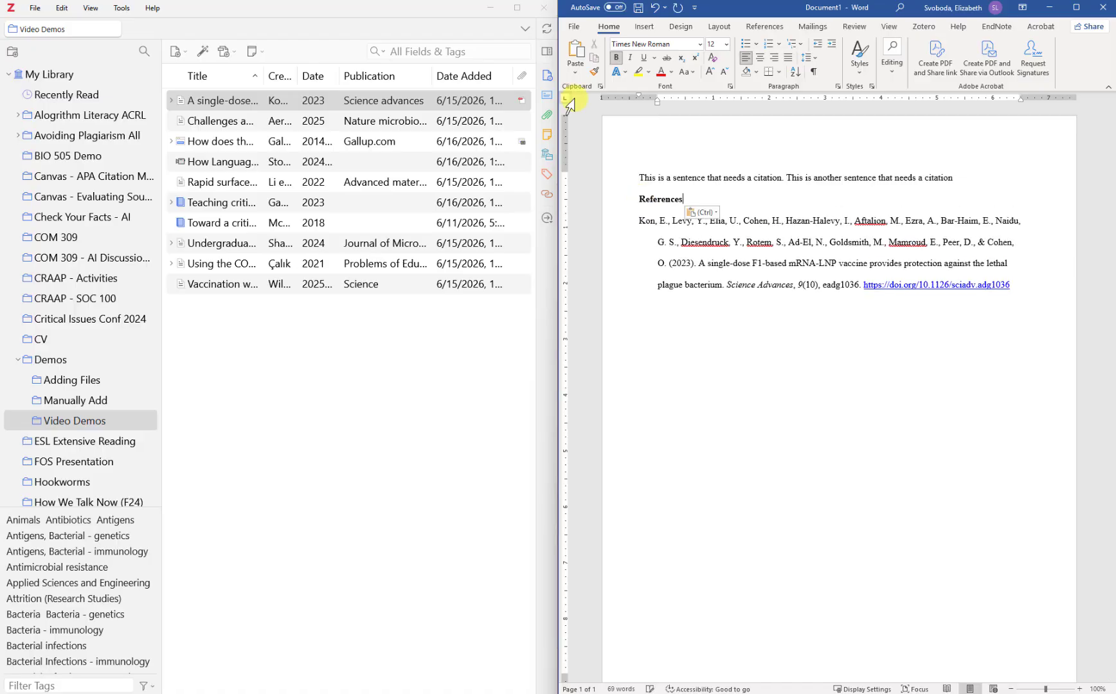
Add the Storied 'How Language Nerds Solve Crimes' video reference below the first reference
{"action": "left_click", "coordinate": [685, 287]}
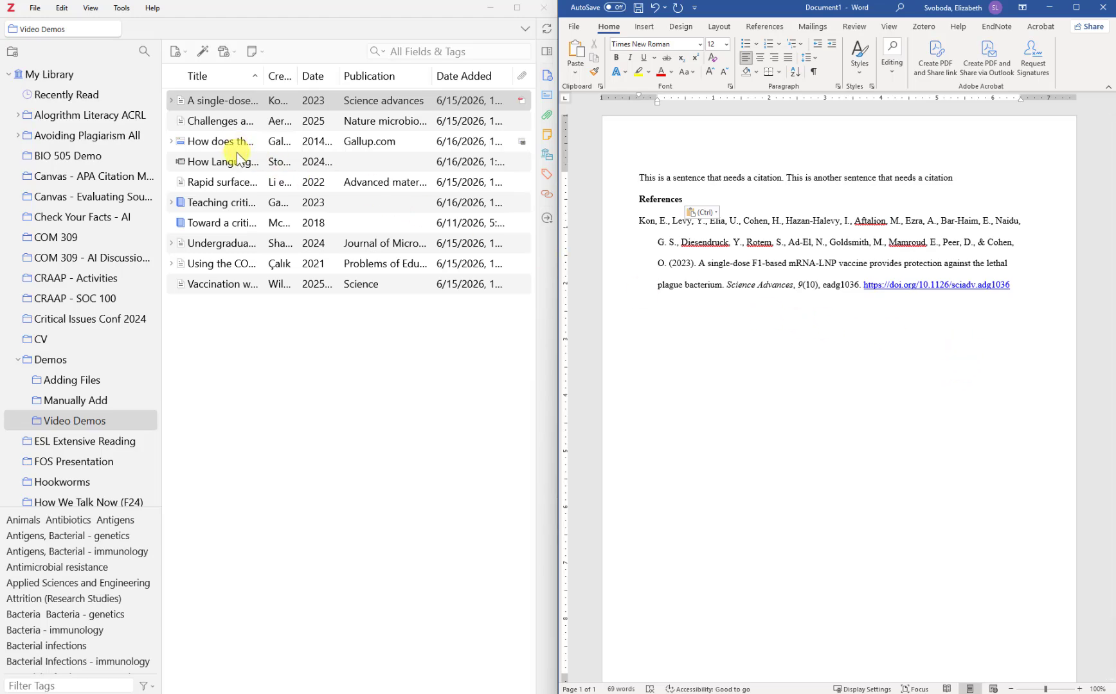
{"action": "left_click_drag", "start_coordinate": [236, 161], "coordinate": [661, 318]}
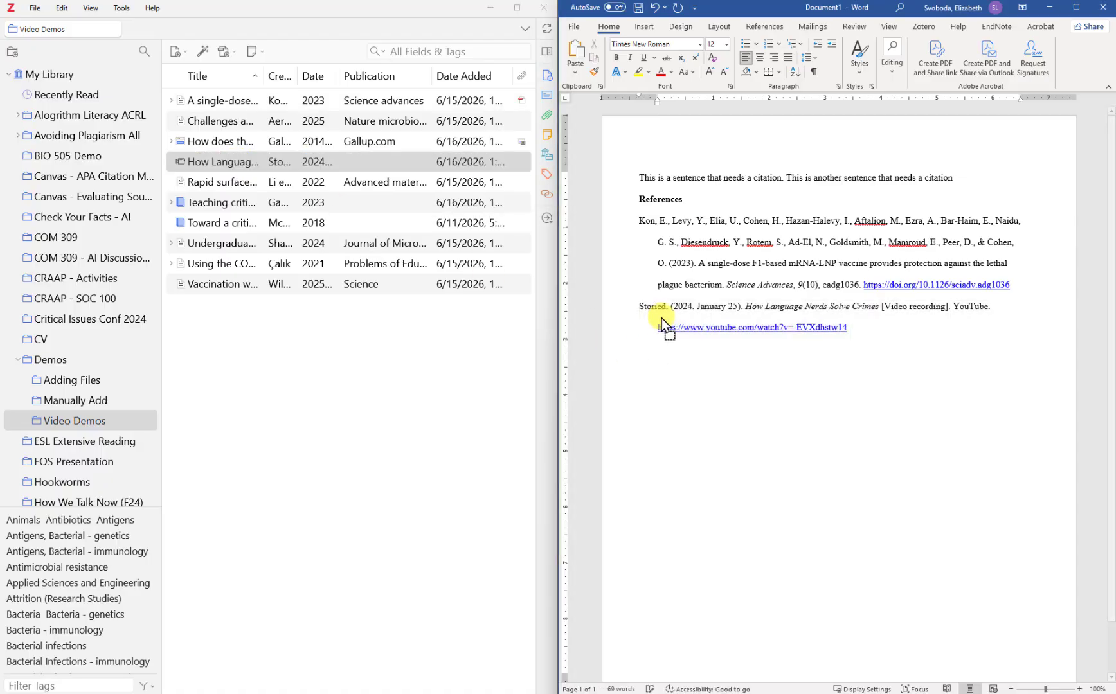
{"action": "left_click", "coordinate": [880, 340]}
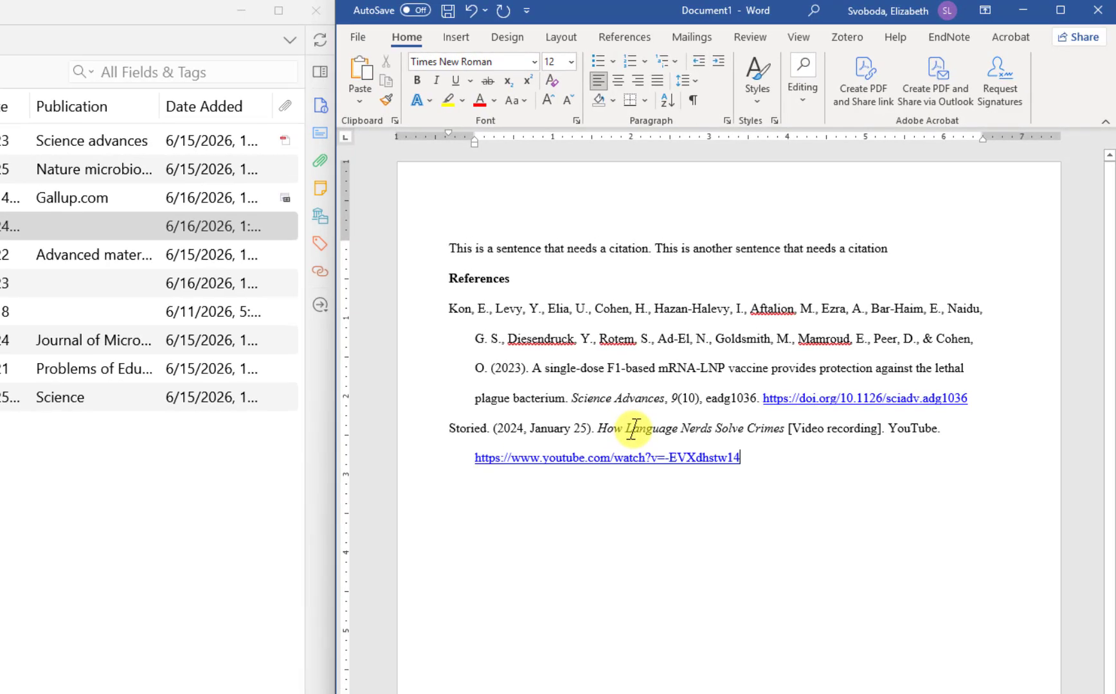
Lowercase the initials of Language, Nerds, Solve and Crimes in the video title
{"action": "left_click", "coordinate": [634, 429]}
{"action": "key", "text": "BackSpace"}
{"action": "type", "text": "l"}
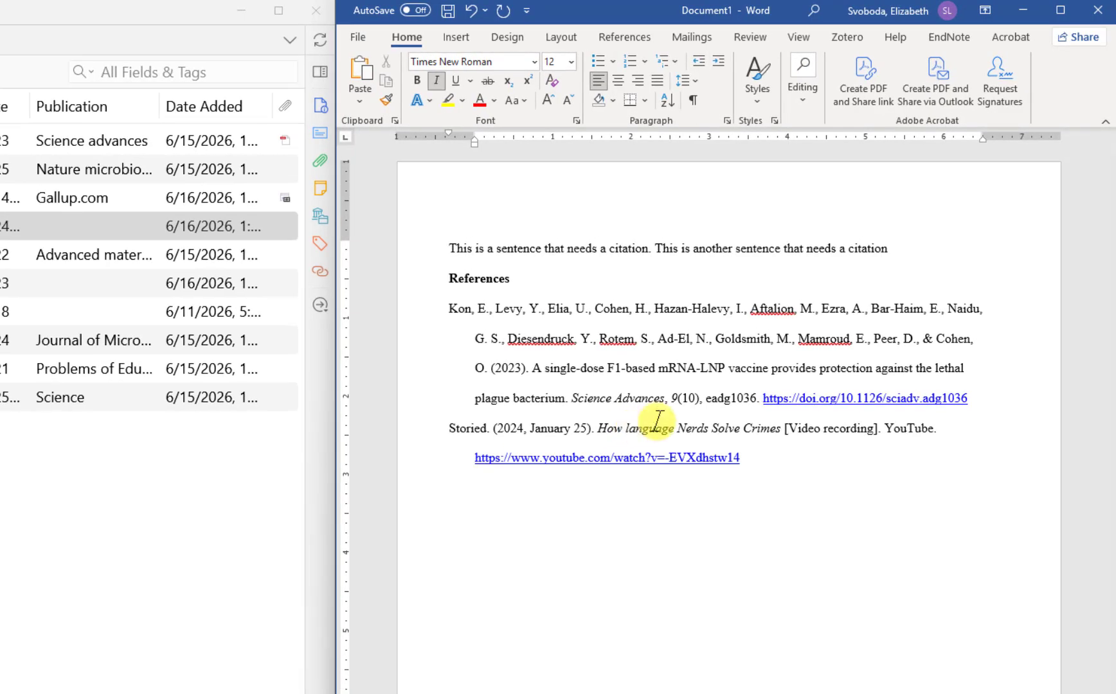
{"action": "left_click", "coordinate": [686, 428]}
{"action": "key", "text": "BackSpace"}
{"action": "type", "text": "n"}
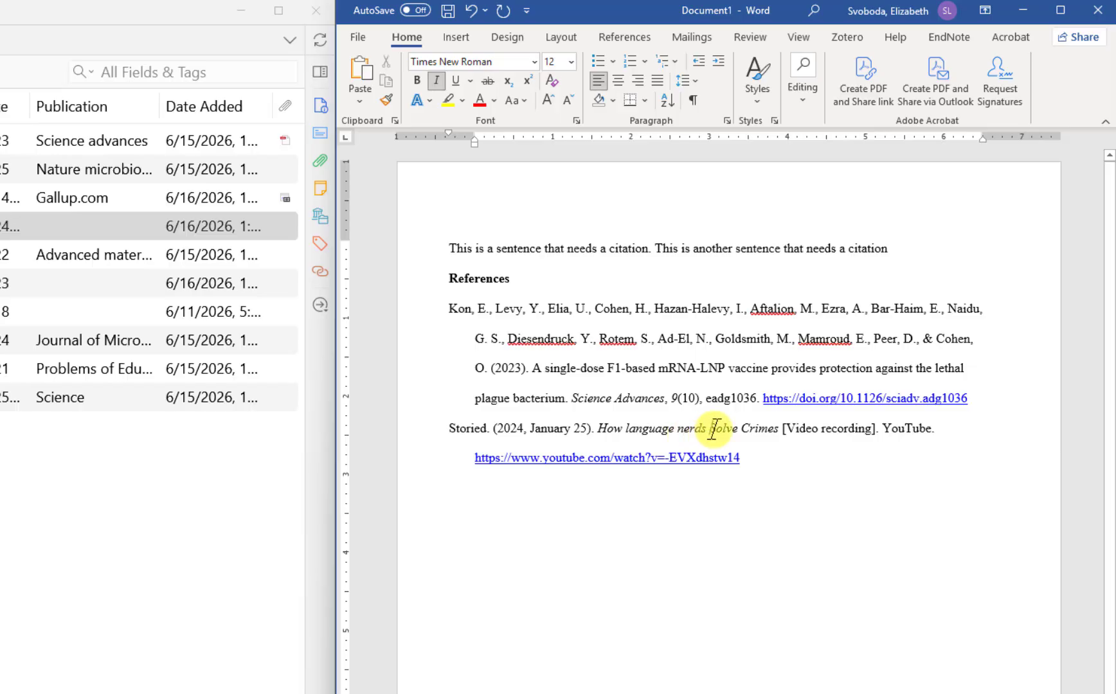
{"action": "left_click", "coordinate": [715, 429]}
{"action": "key", "text": "BackSpace"}
{"action": "type", "text": "s"}
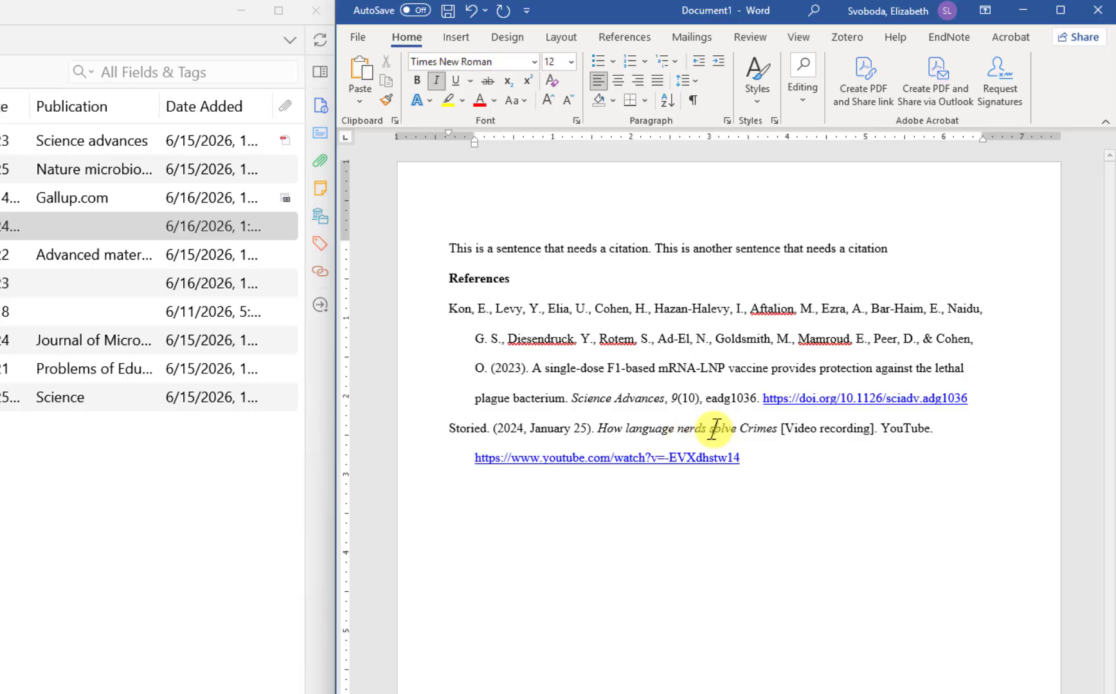
{"action": "left_click", "coordinate": [749, 424]}
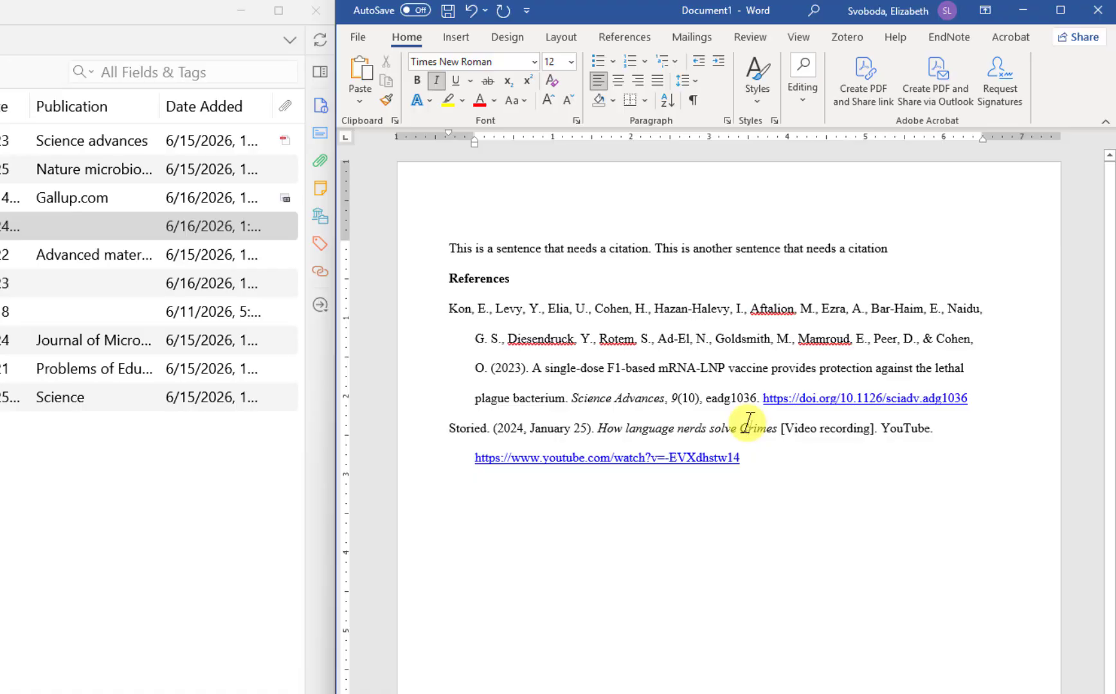
{"action": "key", "text": "BackSpace"}
{"action": "type", "text": "c"}
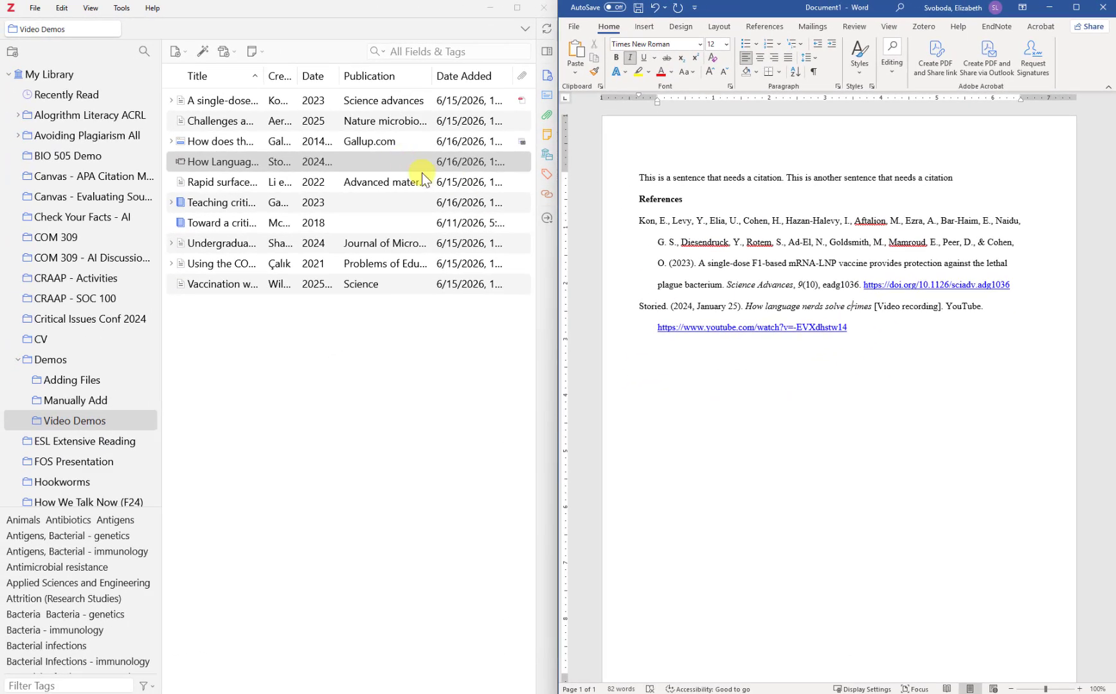
Convert the video item's Zotero title to sentence case and drag its reference into Word
{"action": "left_click", "coordinate": [545, 53]}
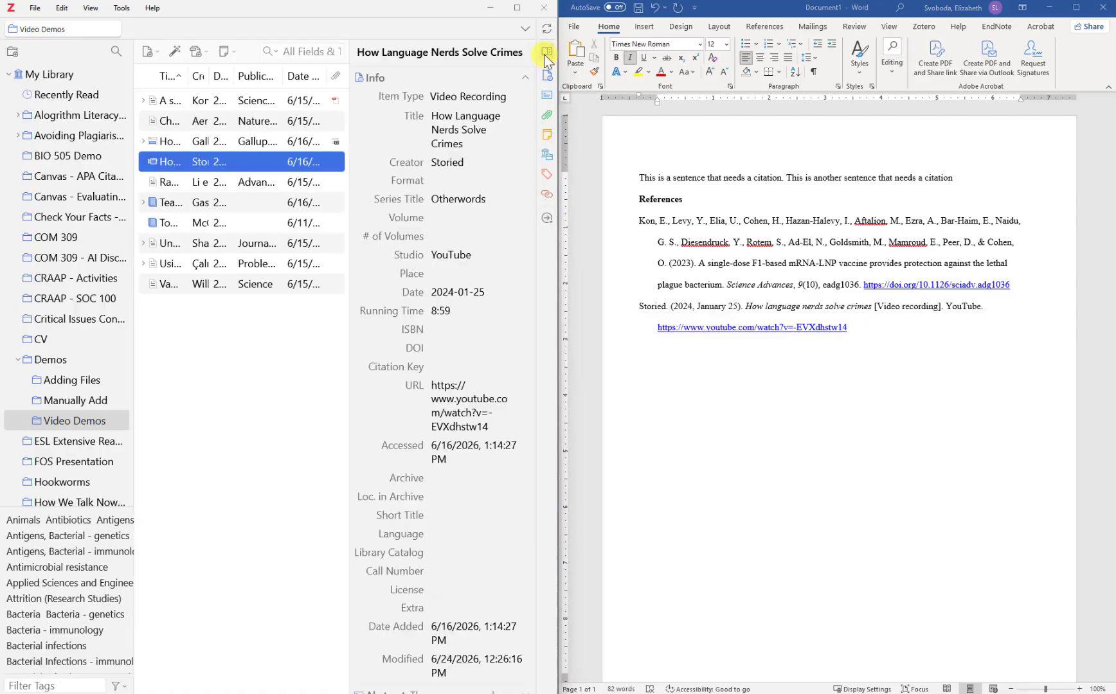
{"action": "left_click", "coordinate": [526, 115]}
{"action": "left_click", "coordinate": [539, 149]}
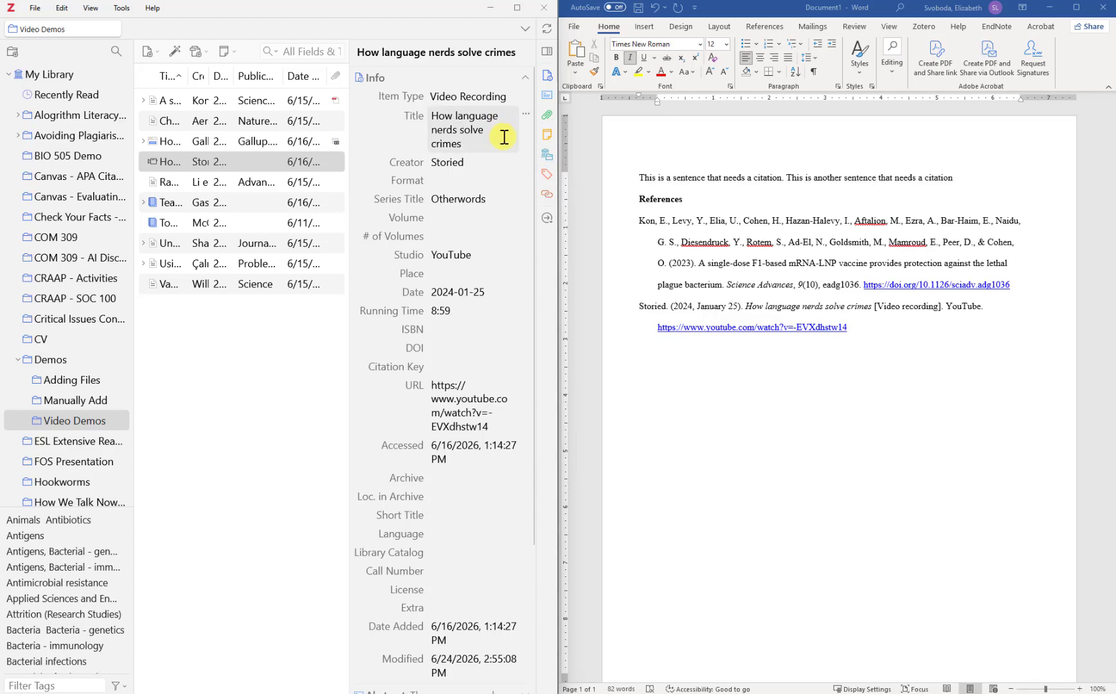
{"action": "left_click", "coordinate": [485, 81]}
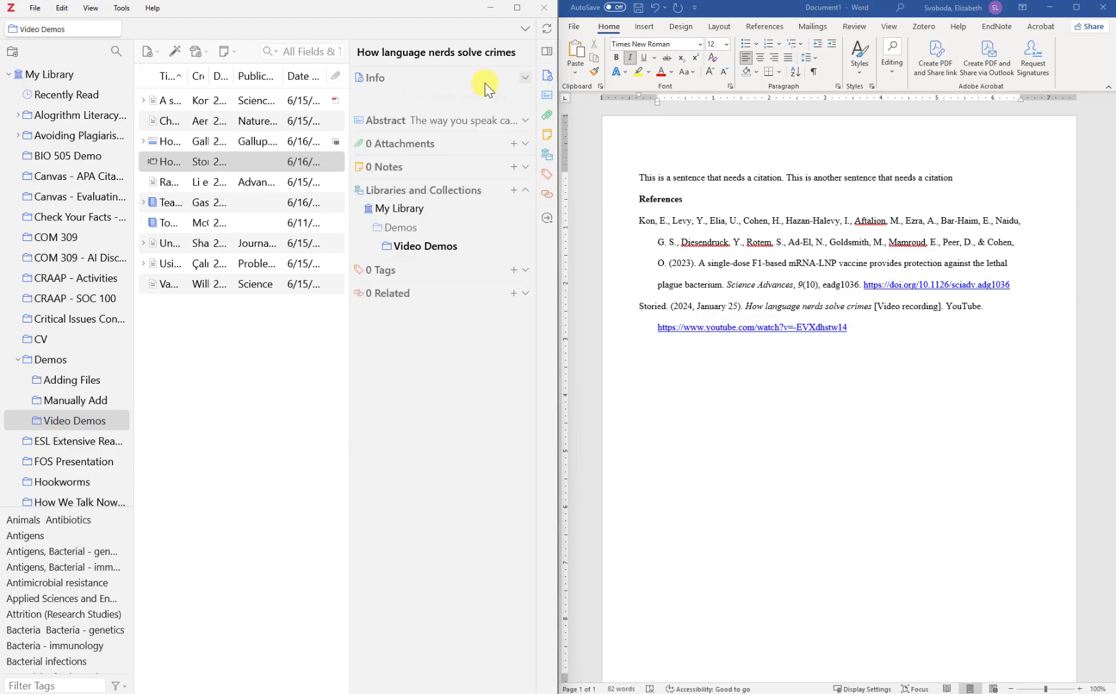
{"action": "left_click_drag", "start_coordinate": [250, 160], "coordinate": [738, 366]}
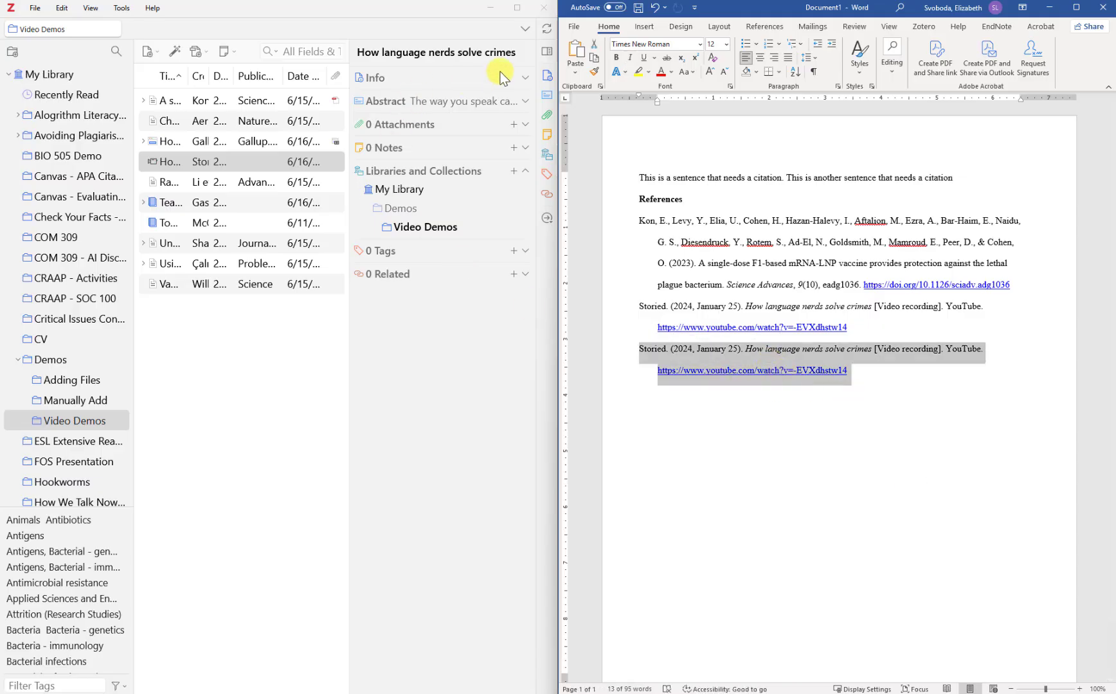
Add the Rapid surface display article and Teaching critical reading skills book references to Word
{"action": "left_click", "coordinate": [545, 56]}
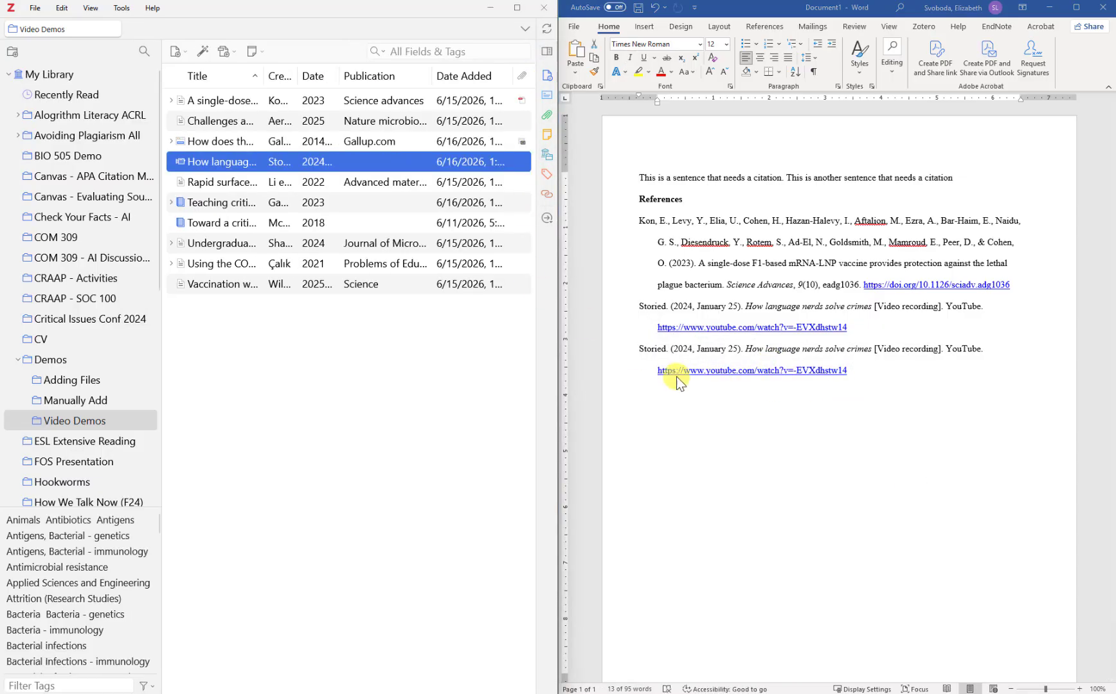
{"action": "left_click", "coordinate": [231, 182]}
{"action": "left_click", "coordinate": [239, 203], "text": "ctrl"}
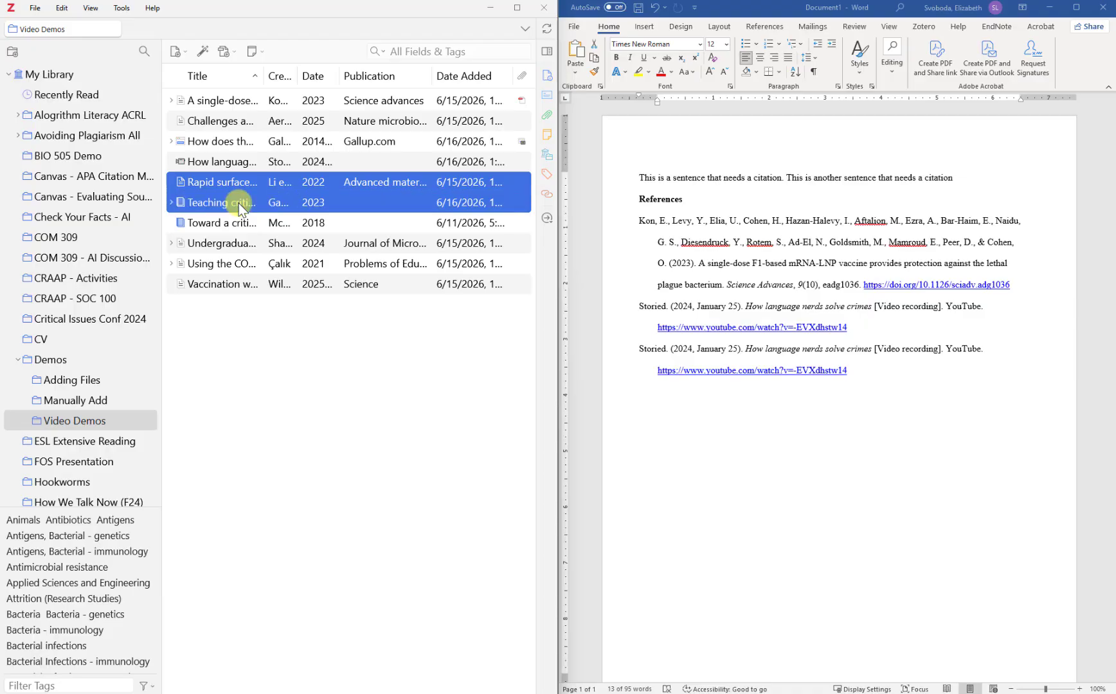
{"action": "left_click_drag", "start_coordinate": [590, 368], "coordinate": [658, 407]}
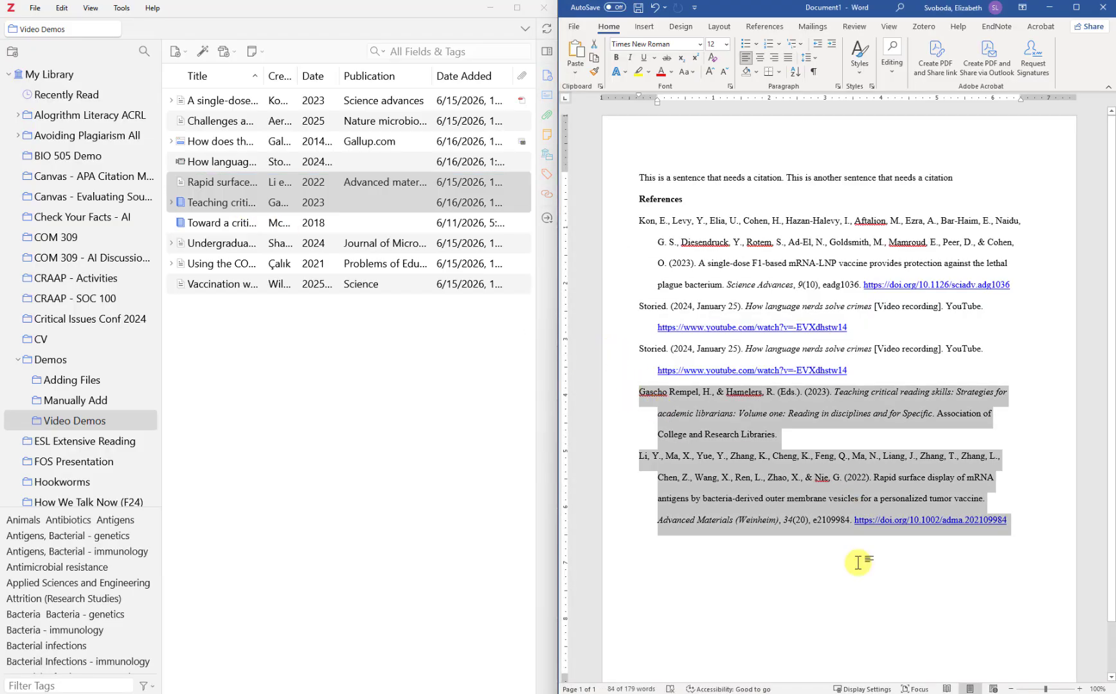
{"action": "left_click", "coordinate": [826, 430]}
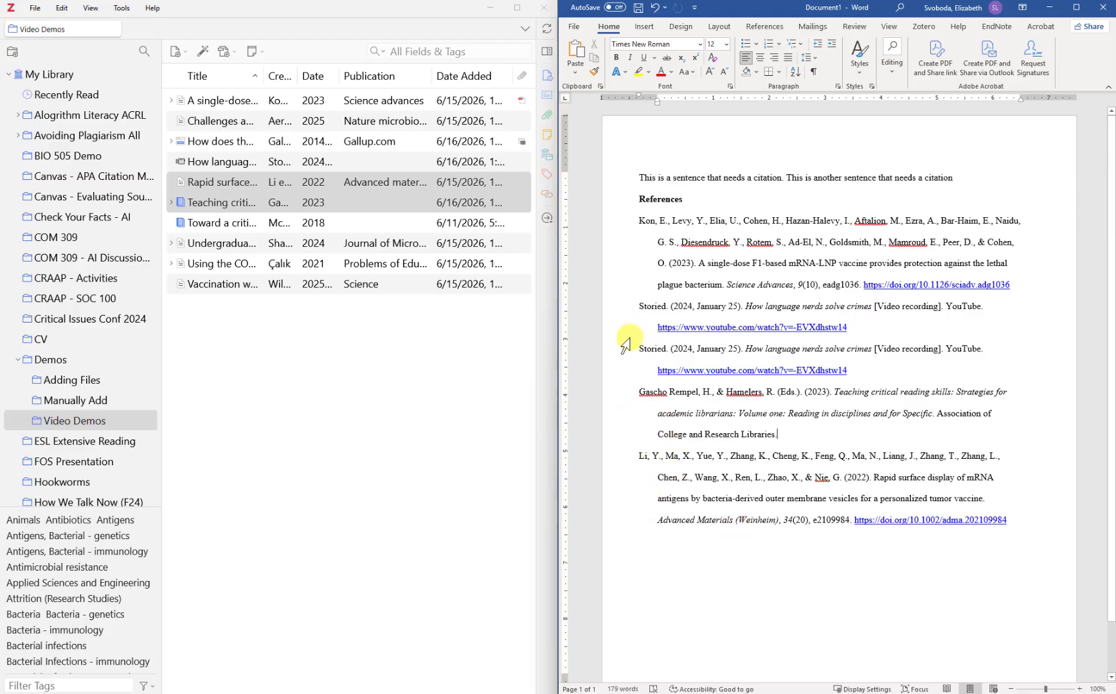
Move the Storied entries after the Li entry and delete the duplicate Storied entry
{"action": "left_click_drag", "start_coordinate": [639, 309], "coordinate": [833, 381]}
{"action": "right_click", "coordinate": [813, 367]}
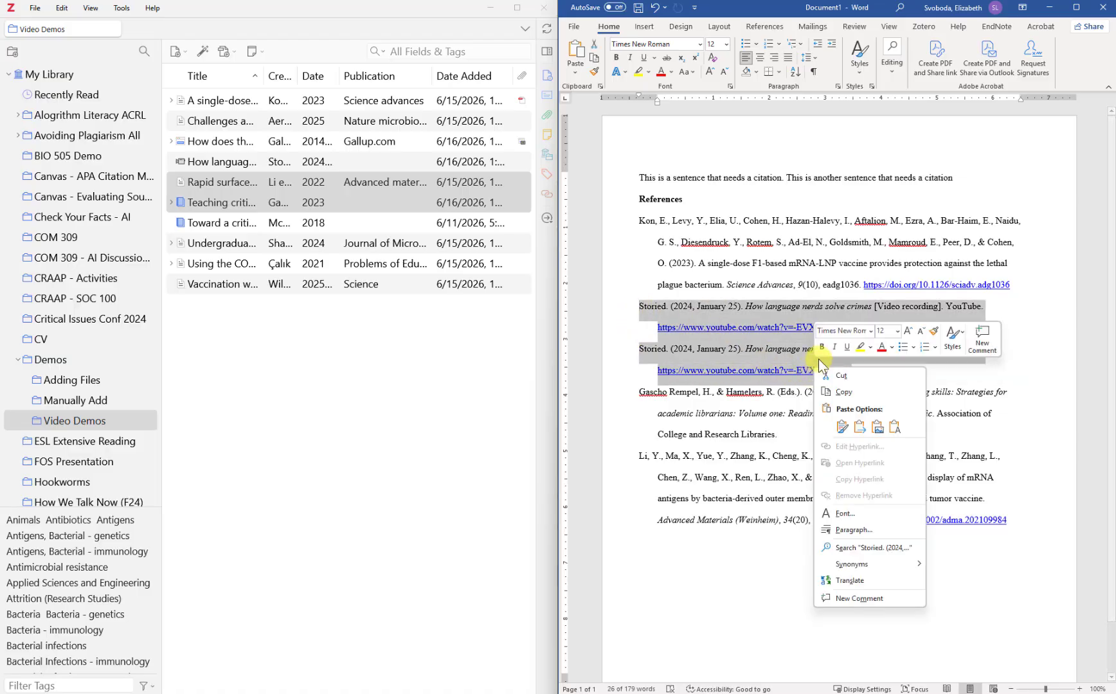
{"action": "left_click", "coordinate": [837, 374]}
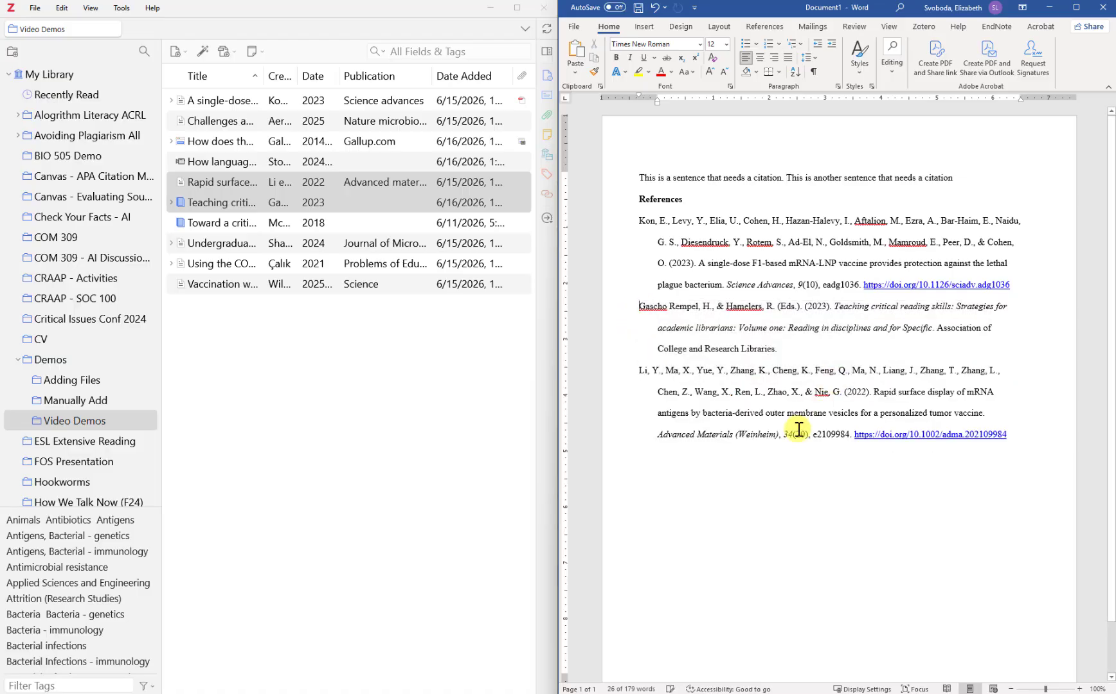
{"action": "left_click", "coordinate": [1007, 436]}
{"action": "key", "text": "Return"}
{"action": "key", "text": "ctrl+v"}
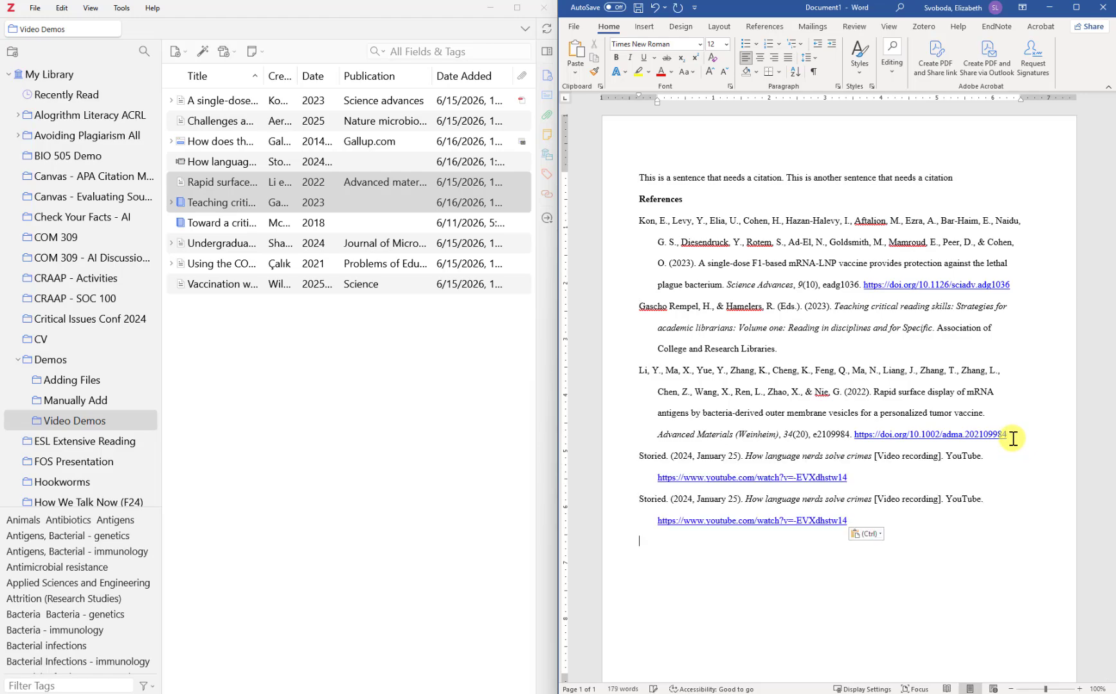
{"action": "left_click_drag", "start_coordinate": [850, 519], "coordinate": [643, 498]}
{"action": "key", "text": "Delete"}
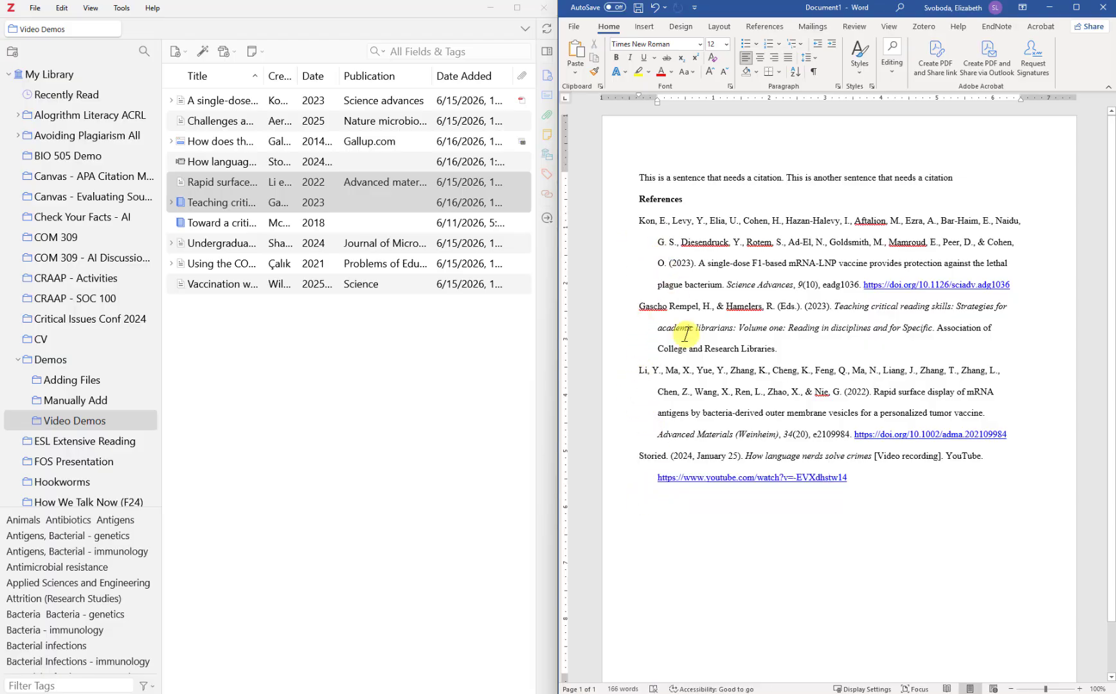
Cut the Kon reference entry to reposition it below Gascho Rempel
{"action": "left_click_drag", "start_coordinate": [640, 220], "coordinate": [1011, 283]}
{"action": "right_click", "coordinate": [985, 229]}
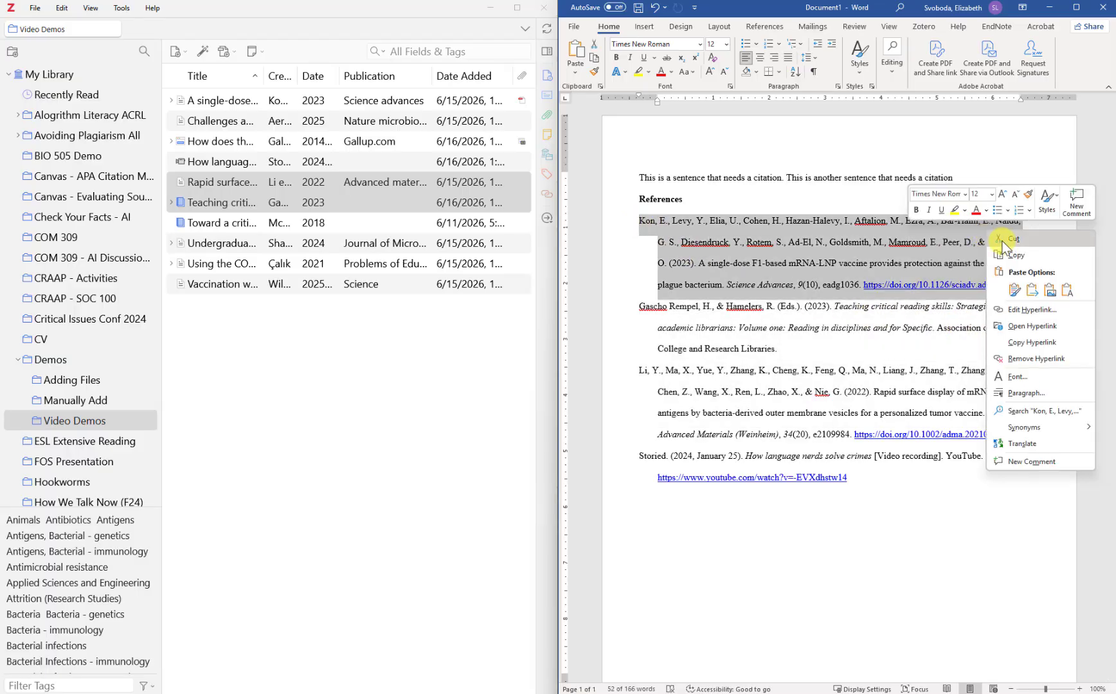
{"action": "left_click", "coordinate": [1011, 239]}
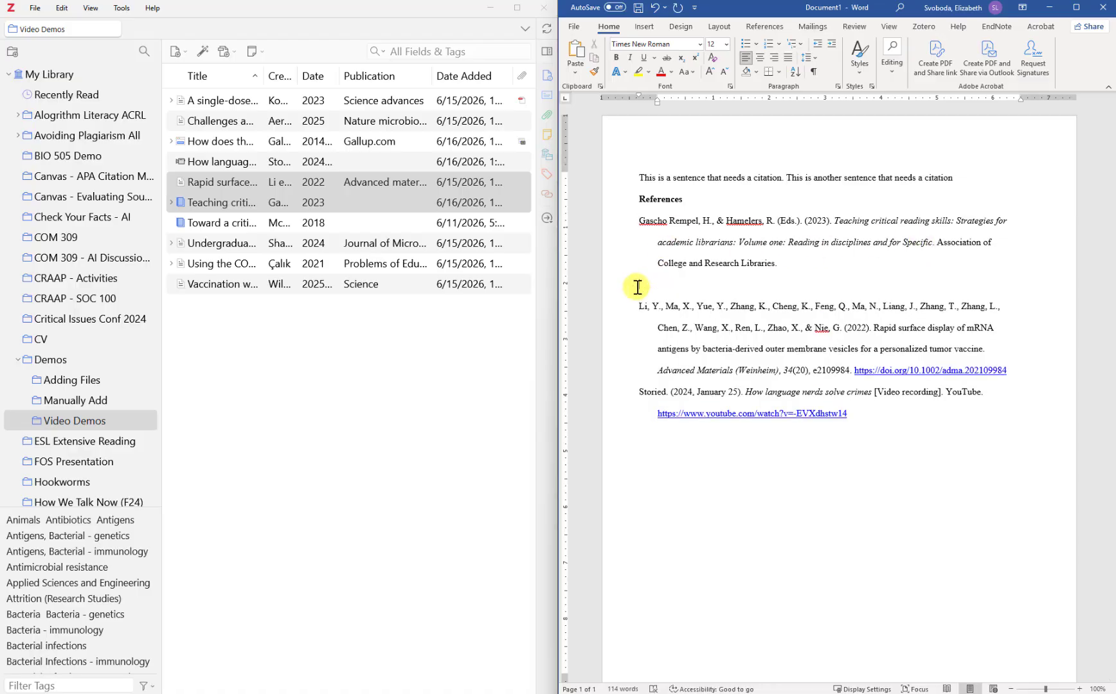
{"action": "key", "text": "ctrl+z"}
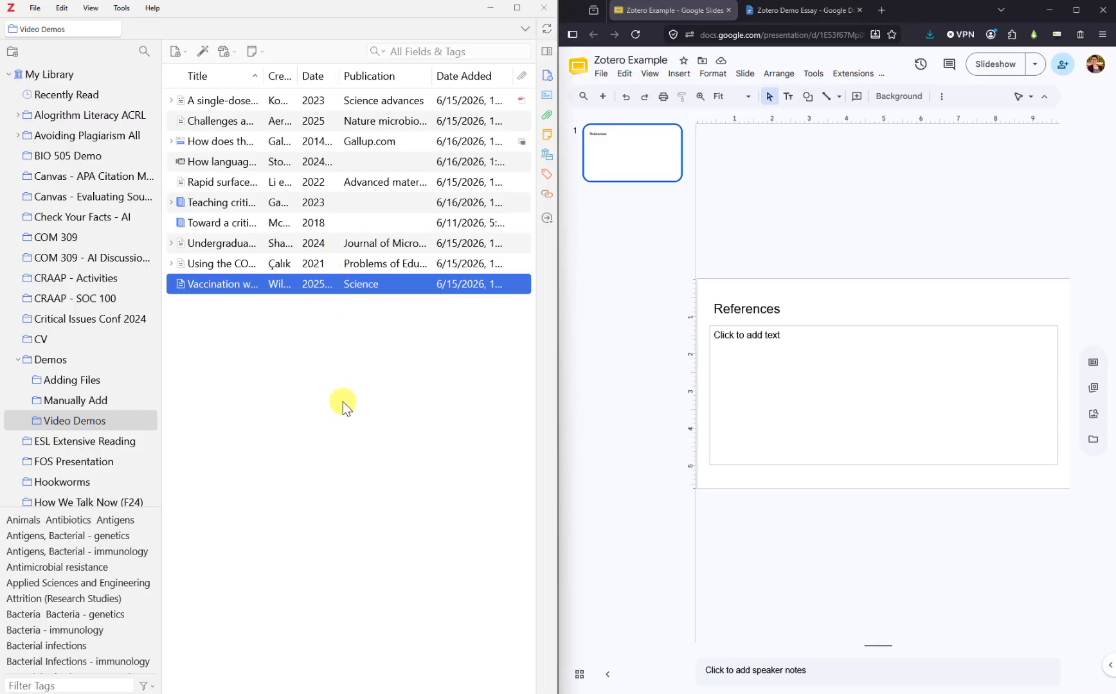
Drop the Çalık and Willis references onto the Google Slides References slide, widening and repositioning the box
{"action": "left_click", "coordinate": [318, 267], "text": "shift"}
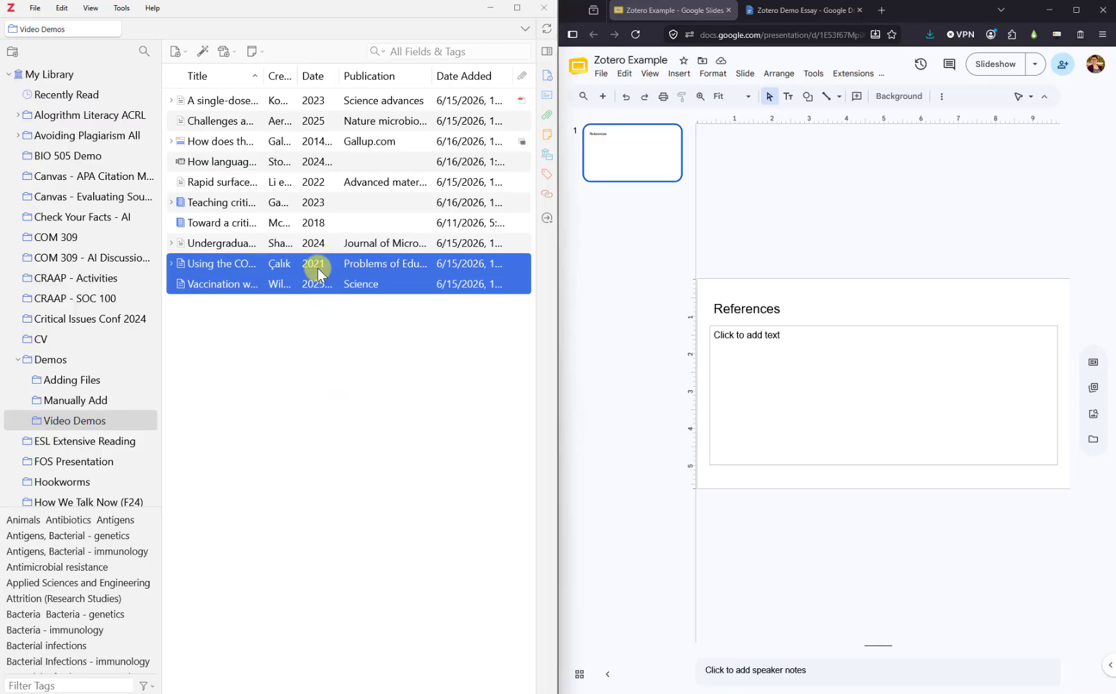
{"action": "left_click_drag", "start_coordinate": [291, 266], "coordinate": [759, 316]}
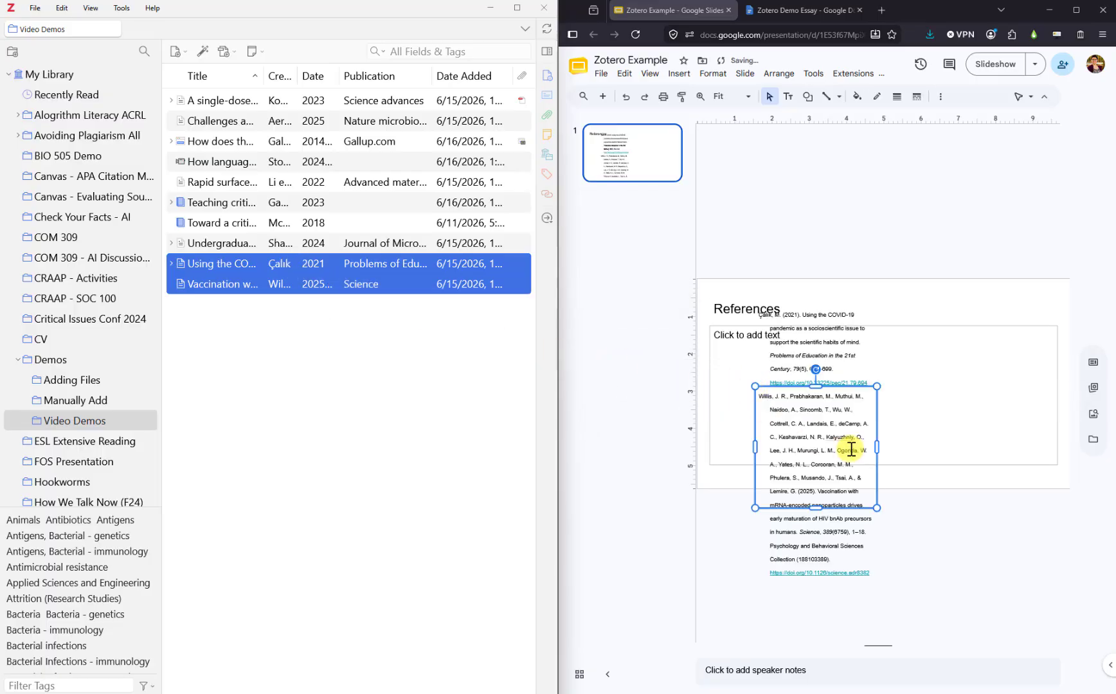
{"action": "left_click_drag", "start_coordinate": [877, 451], "coordinate": [1006, 476]}
{"action": "left_click_drag", "start_coordinate": [874, 349], "coordinate": [872, 333]}
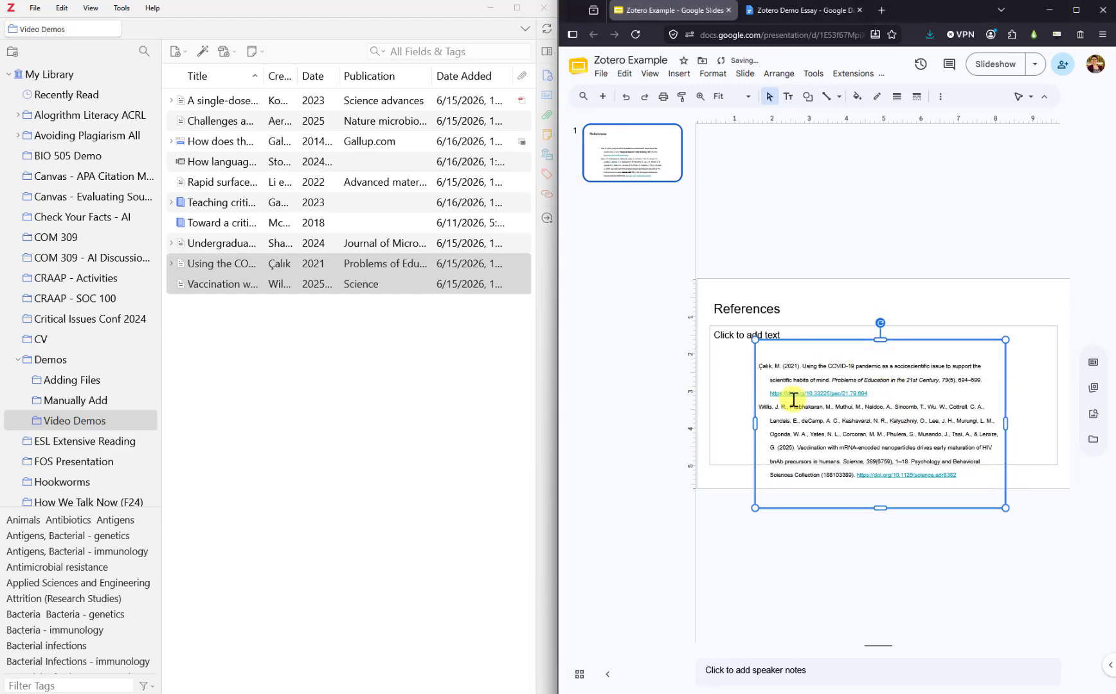
{"action": "left_click_drag", "start_coordinate": [753, 419], "coordinate": [733, 419]}
{"action": "left_click_drag", "start_coordinate": [835, 339], "coordinate": [877, 309]}
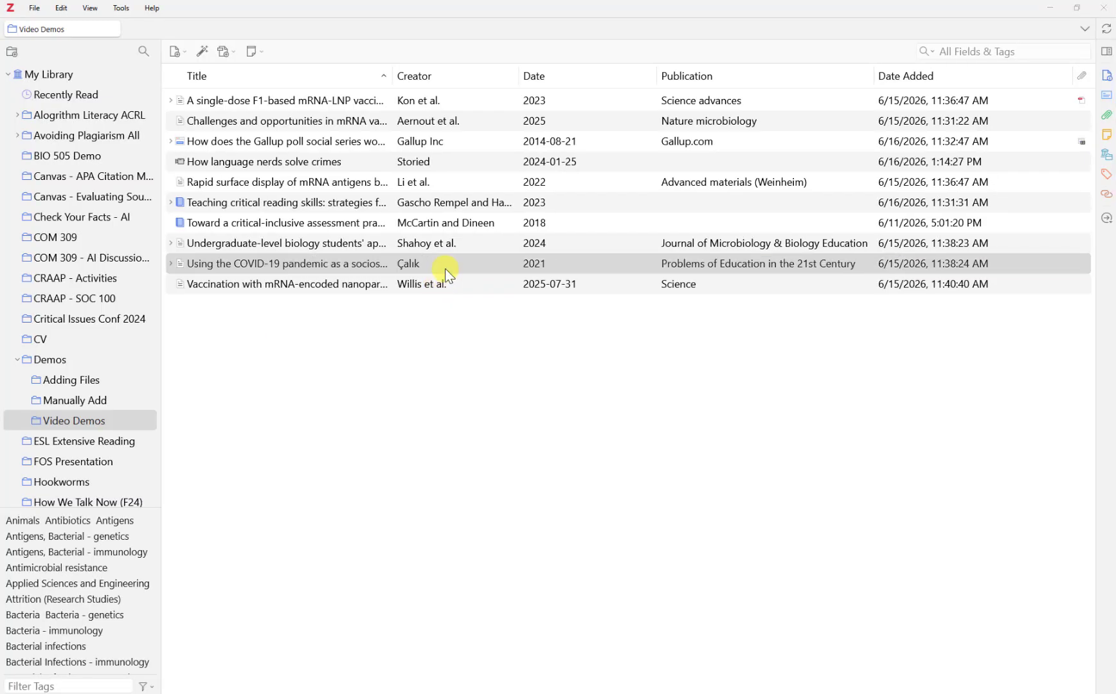
Paste the copied Çalık (2021) reference above the Gascho Rempel entry in Word
{"action": "key", "text": "alt+Tab"}
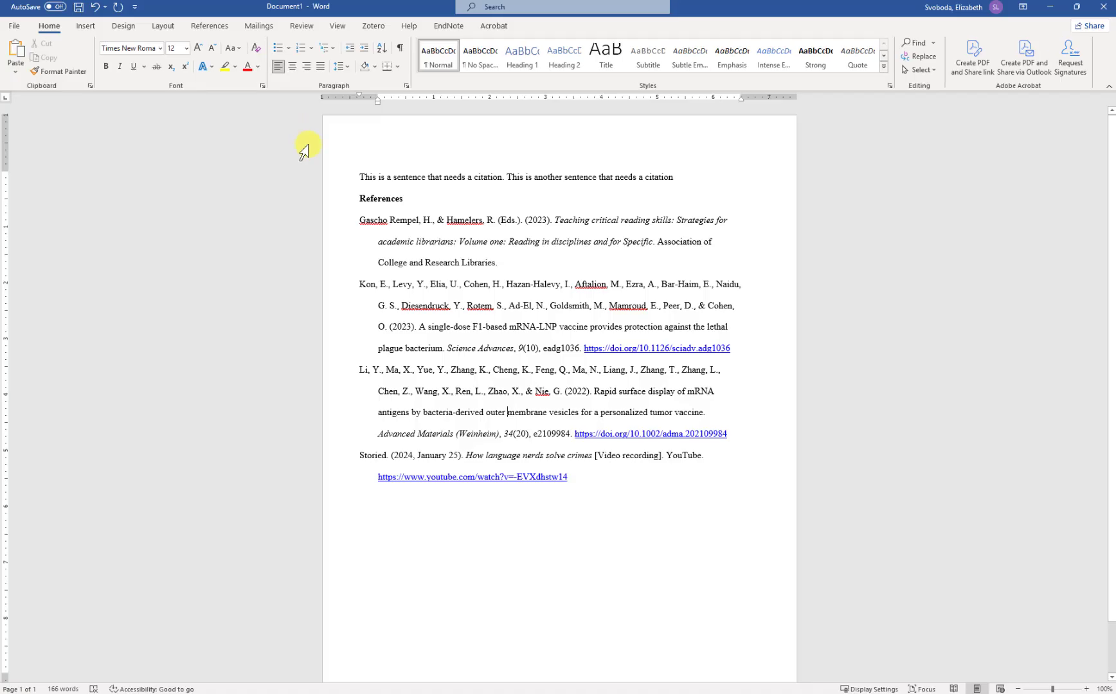
{"action": "right_click", "coordinate": [361, 220]}
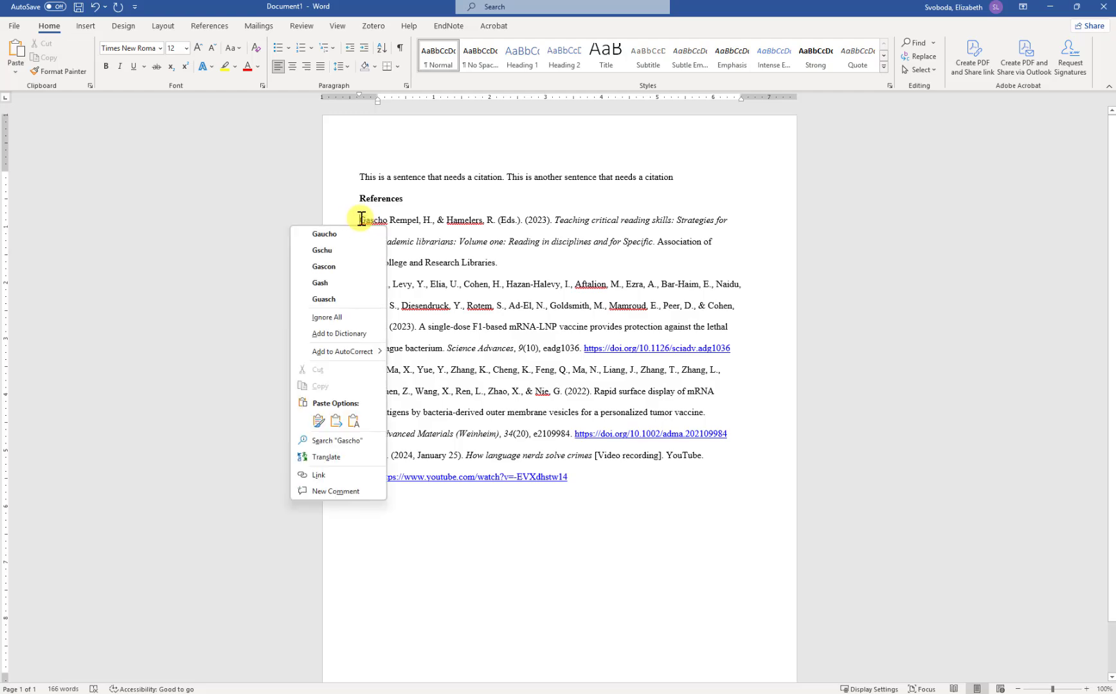
{"action": "left_click", "coordinate": [318, 421]}
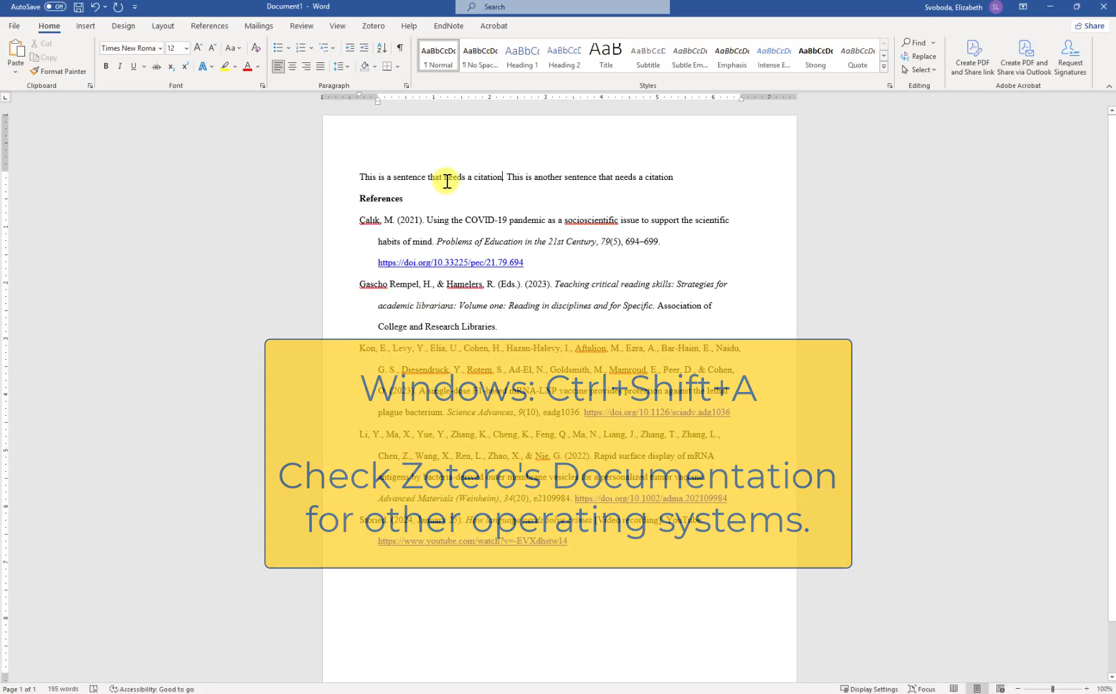
End the first sentence with (Çalık, 2021) and the second with (Gallup Inc, 2014; Storied, 2024)
{"action": "right_click", "coordinate": [526, 206]}
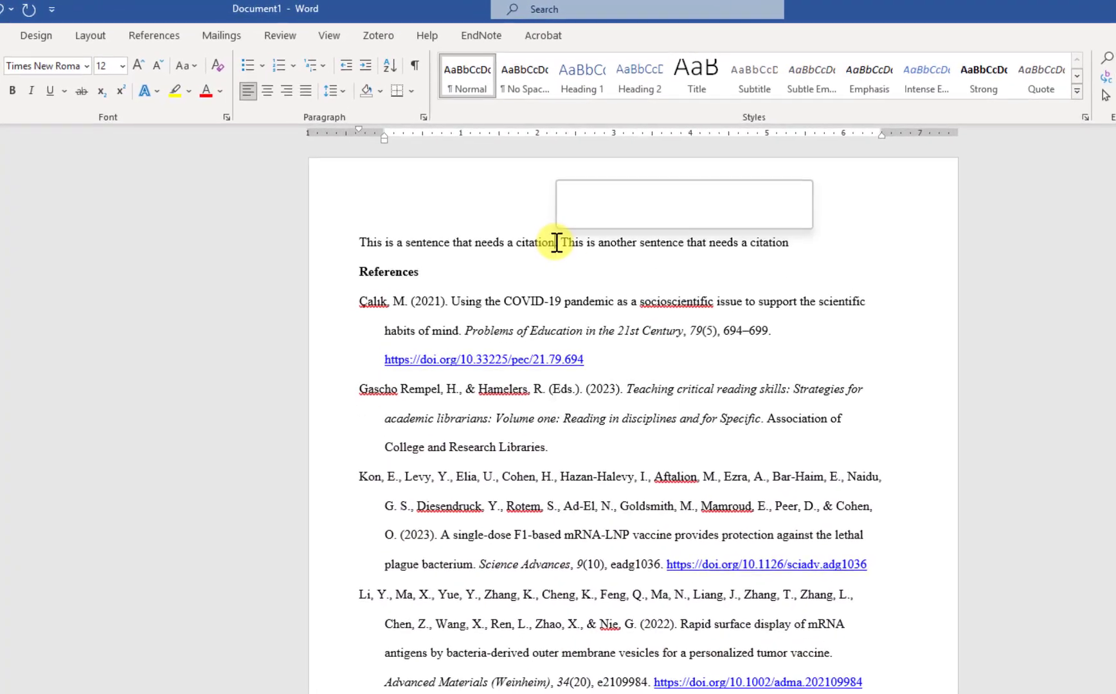
{"action": "left_click", "coordinate": [596, 326]}
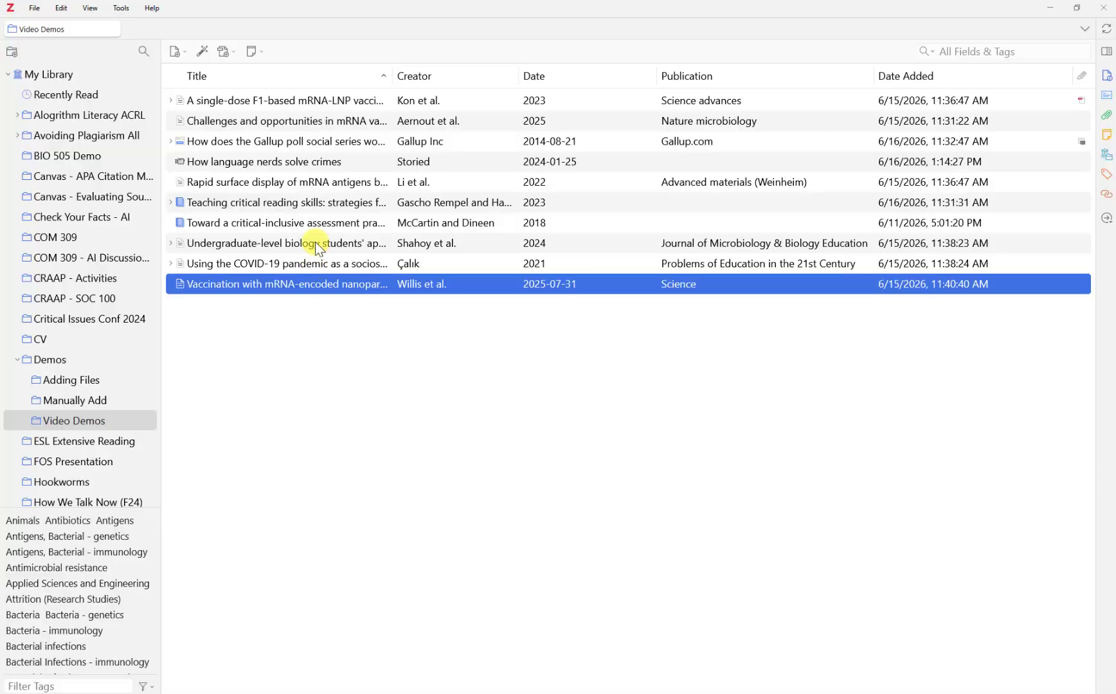
{"action": "left_click", "coordinate": [312, 164]}
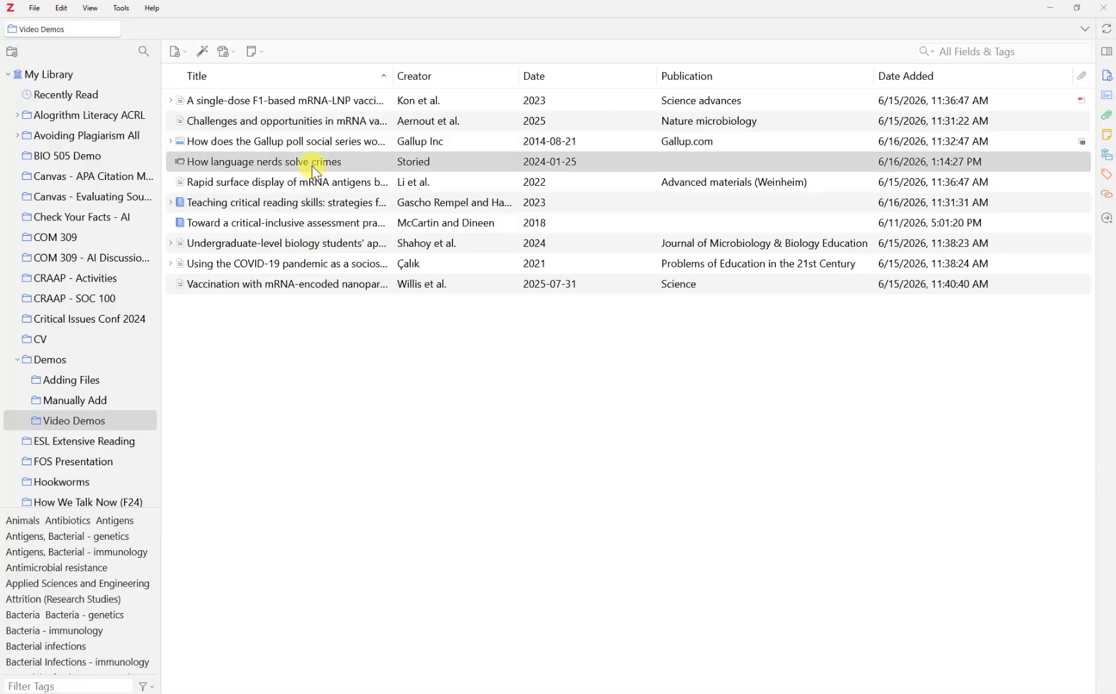
{"action": "left_click", "coordinate": [315, 140], "text": "ctrl"}
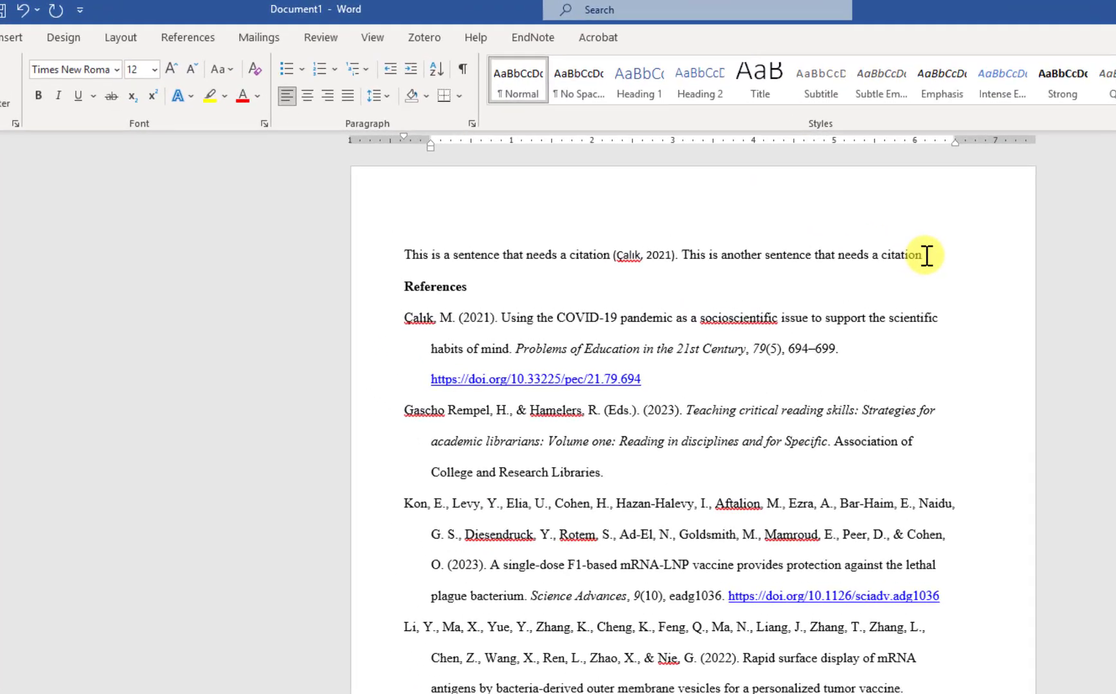
{"action": "right_click", "coordinate": [933, 258]}
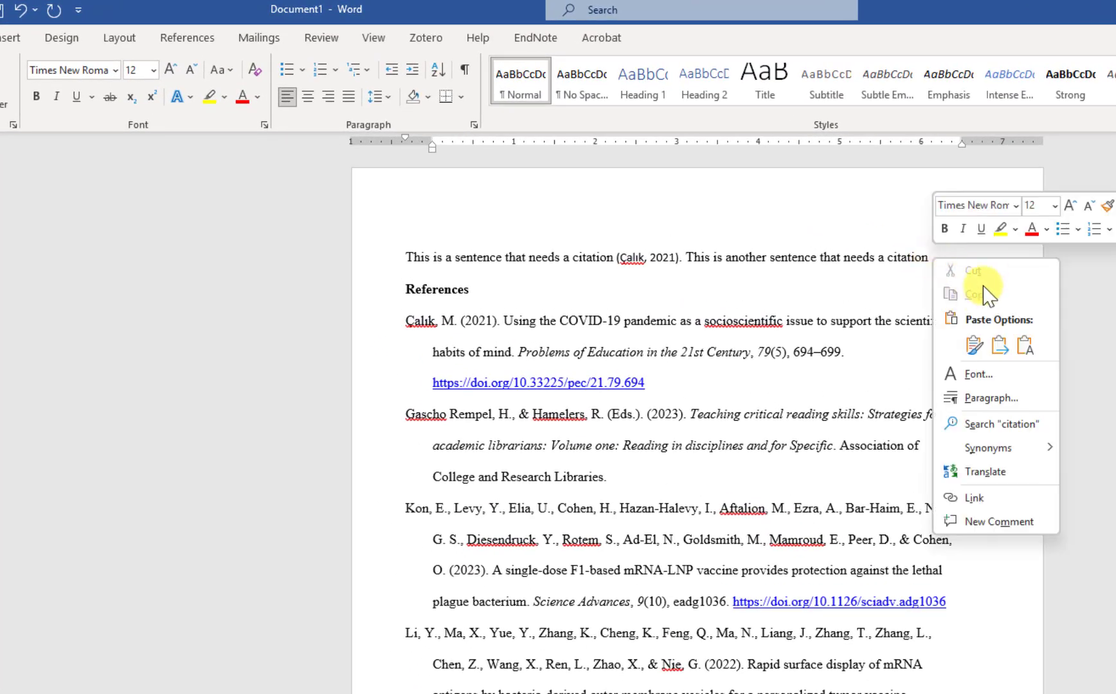
{"action": "left_click", "coordinate": [969, 347]}
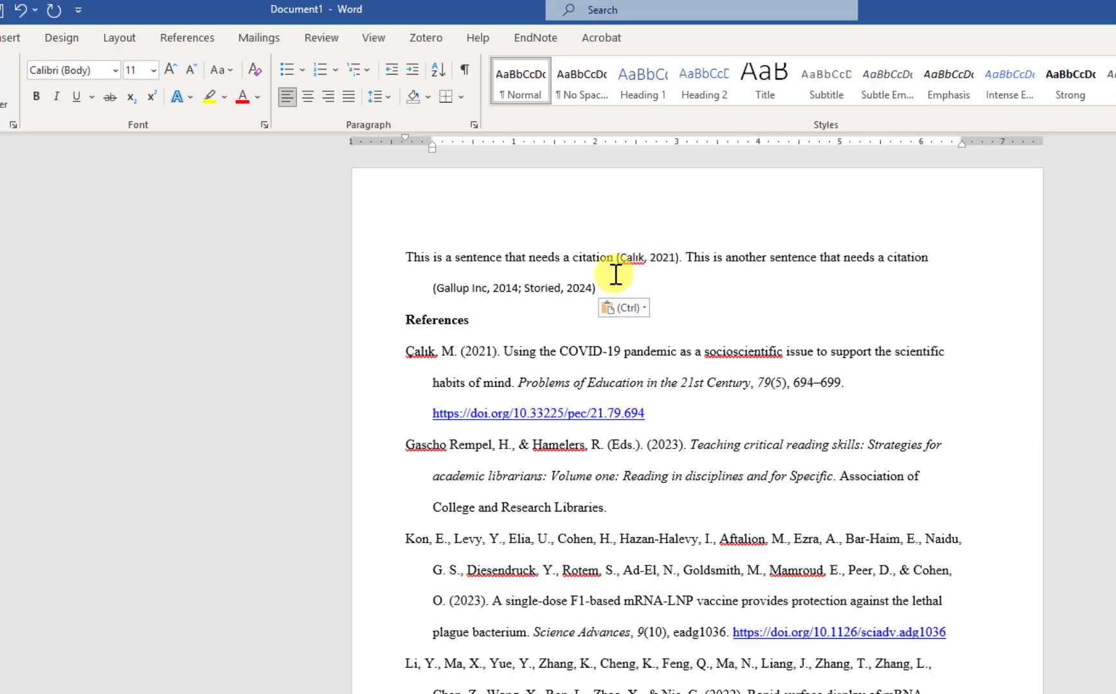
{"action": "type", "text": "."}
{"action": "left_click", "coordinate": [629, 261]}
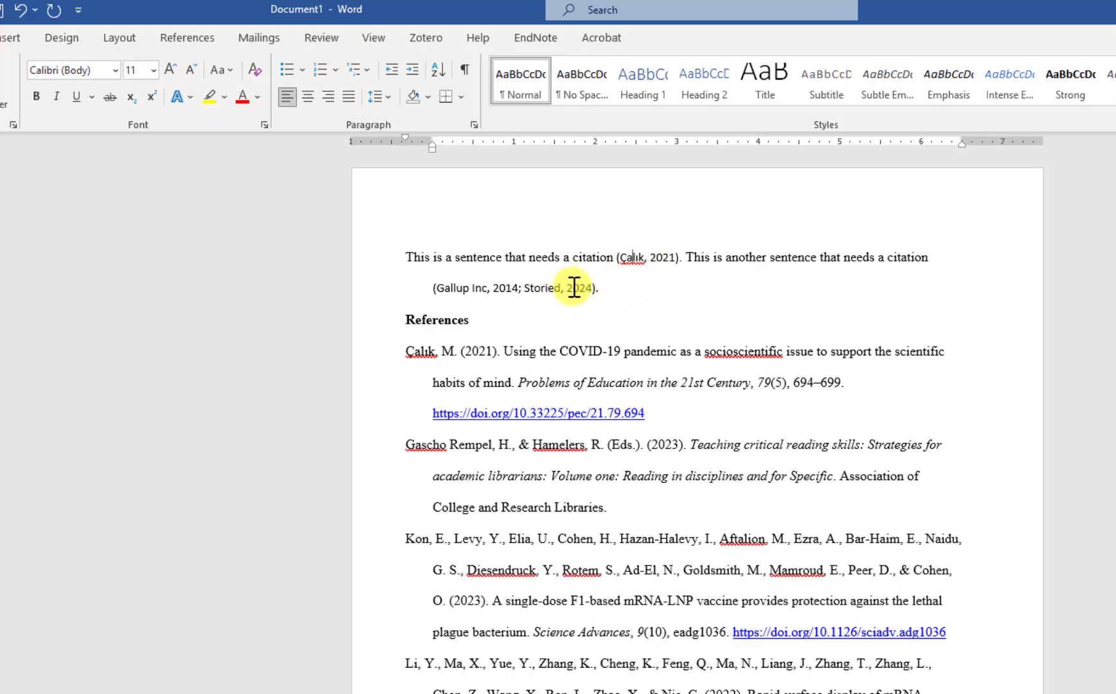
{"action": "left_click", "coordinate": [552, 256]}
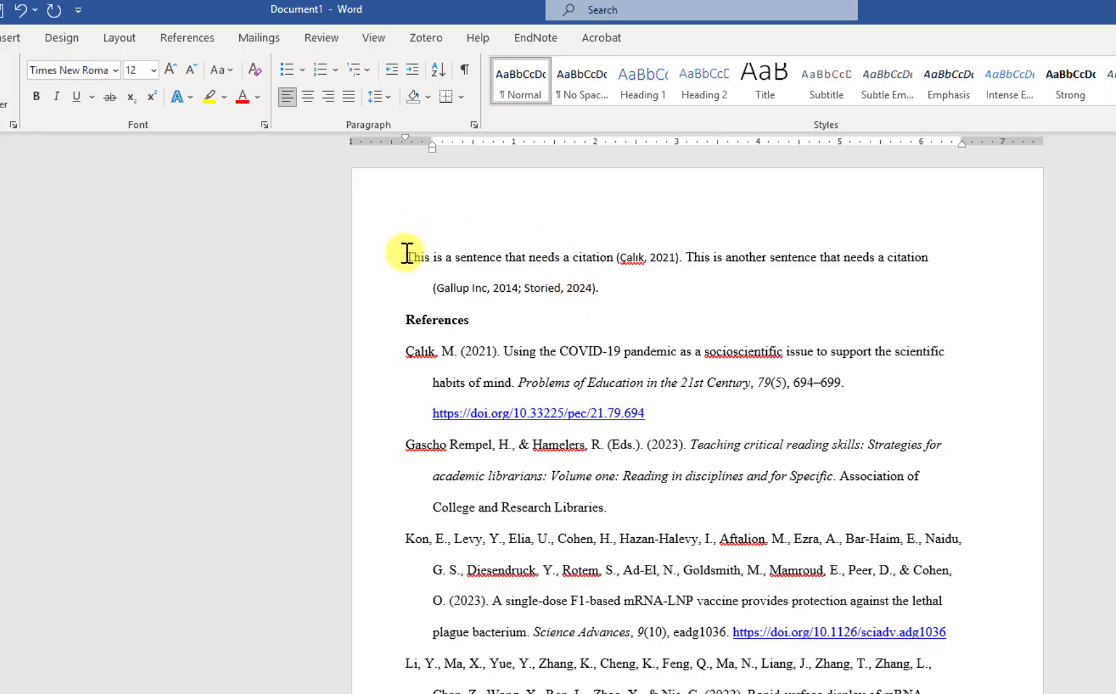
Set the citing paragraph to Times New Roman, size 12
{"action": "left_click_drag", "start_coordinate": [407, 252], "coordinate": [593, 294]}
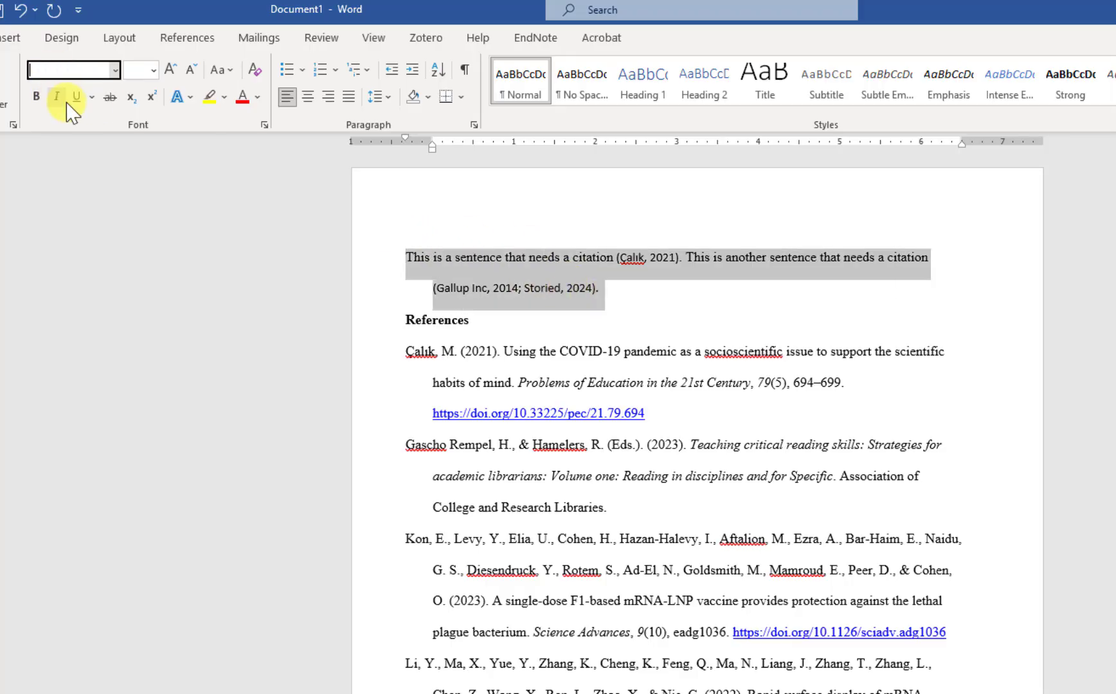
{"action": "left_click", "coordinate": [114, 71]}
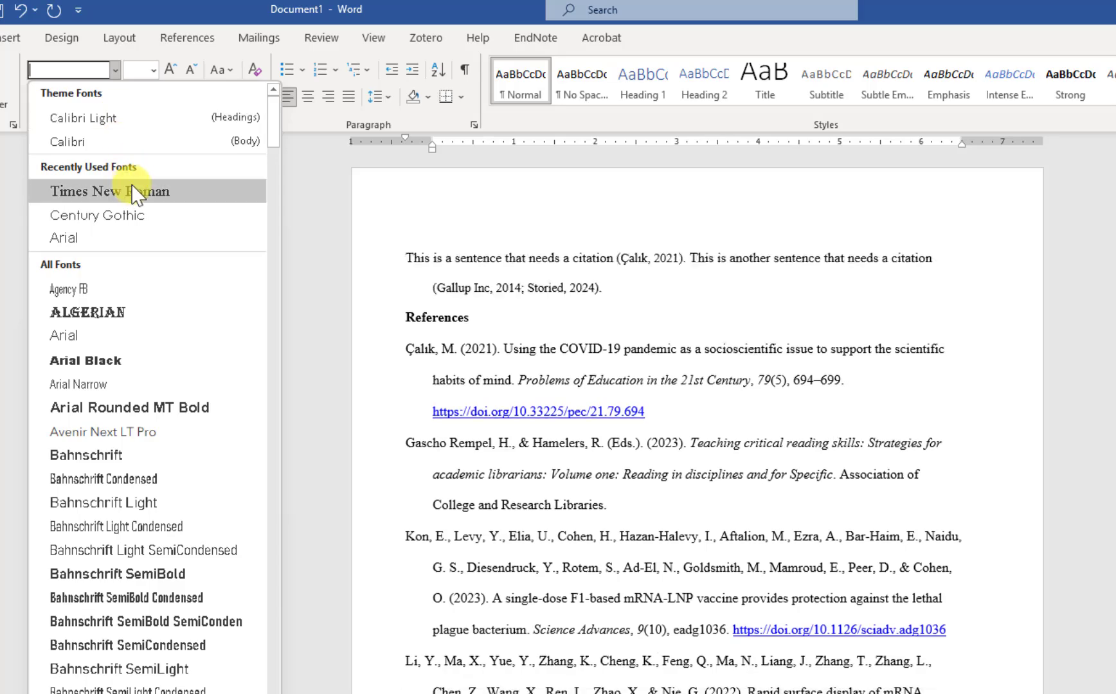
{"action": "left_click", "coordinate": [100, 181]}
{"action": "left_click", "coordinate": [143, 72]}
{"action": "type", "text": "1"}
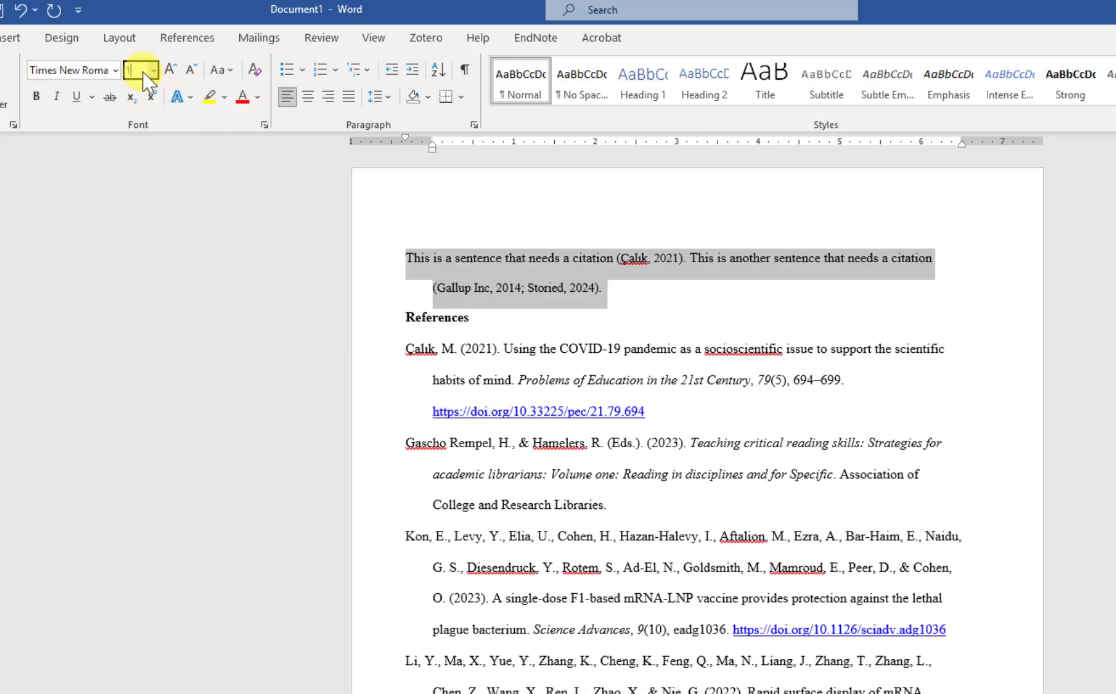
{"action": "type", "text": "2"}
{"action": "left_click", "coordinate": [679, 332]}
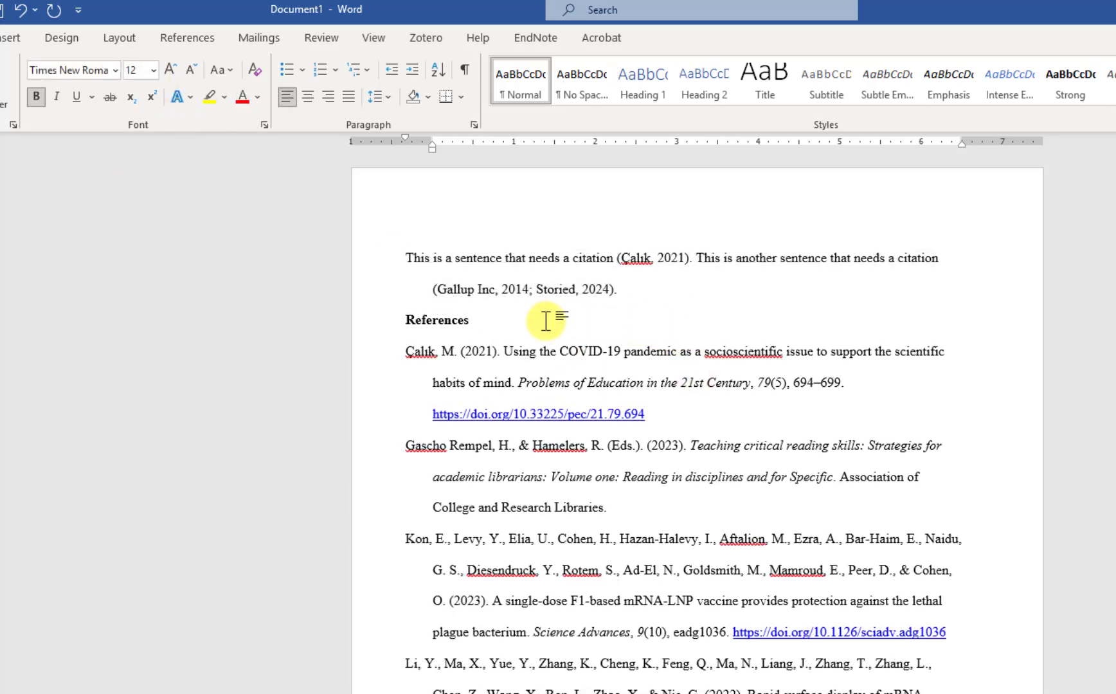